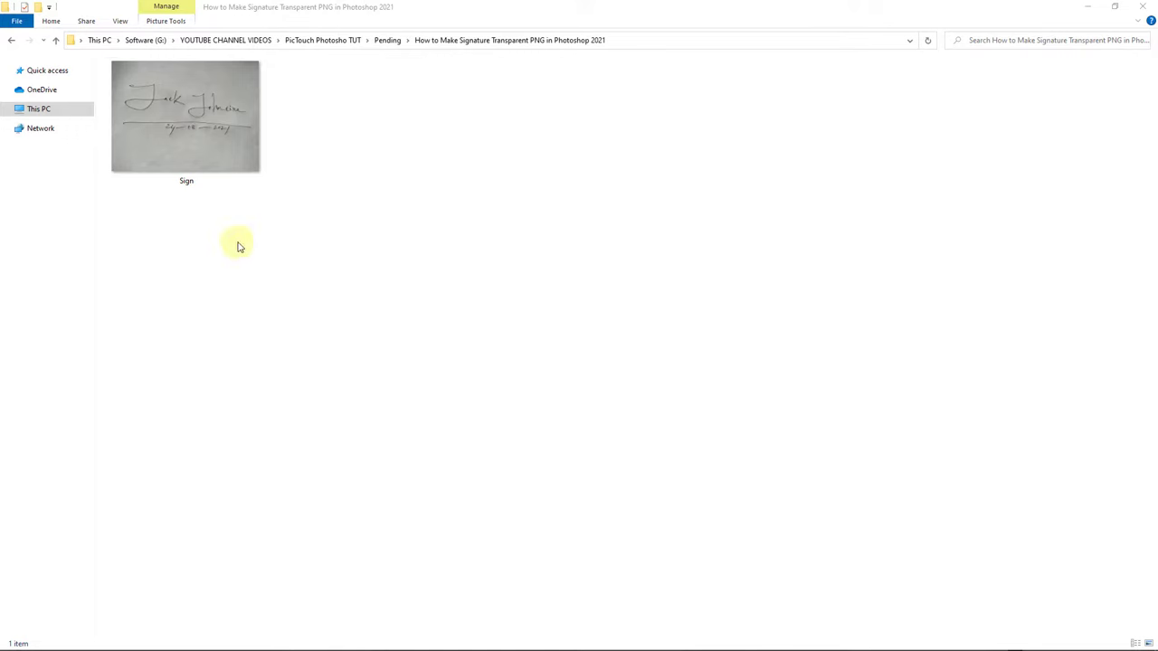
Preview the Sign photo in Photos, then drag it from File Explorer into Photoshop.
left_click(203, 131)
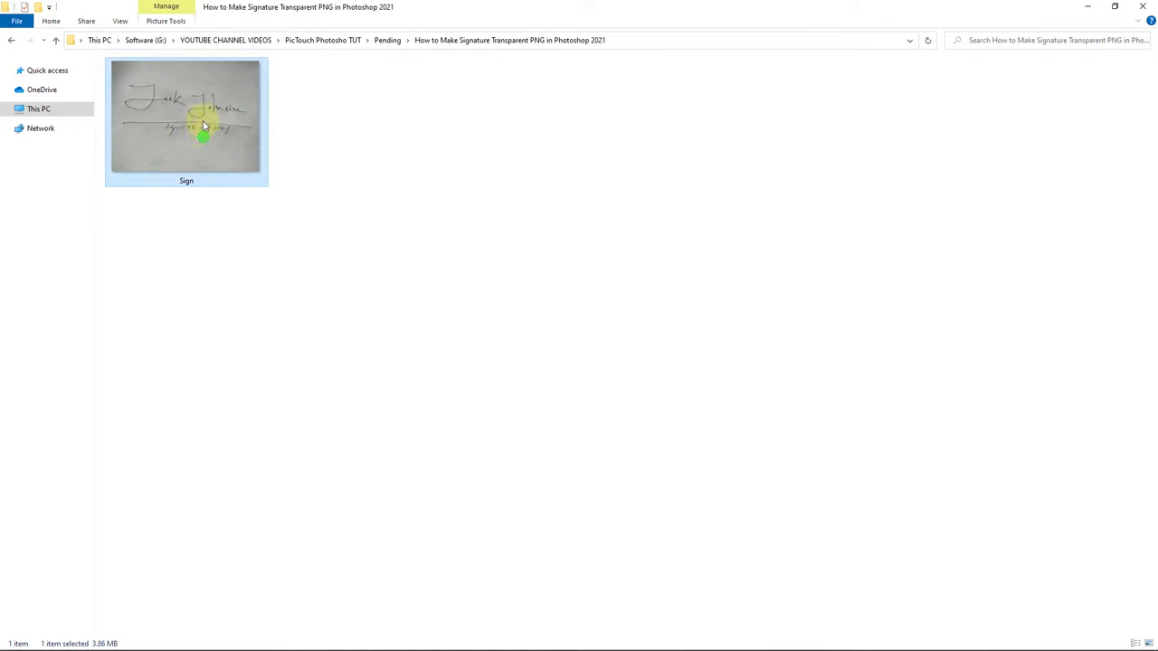
double_click(200, 124)
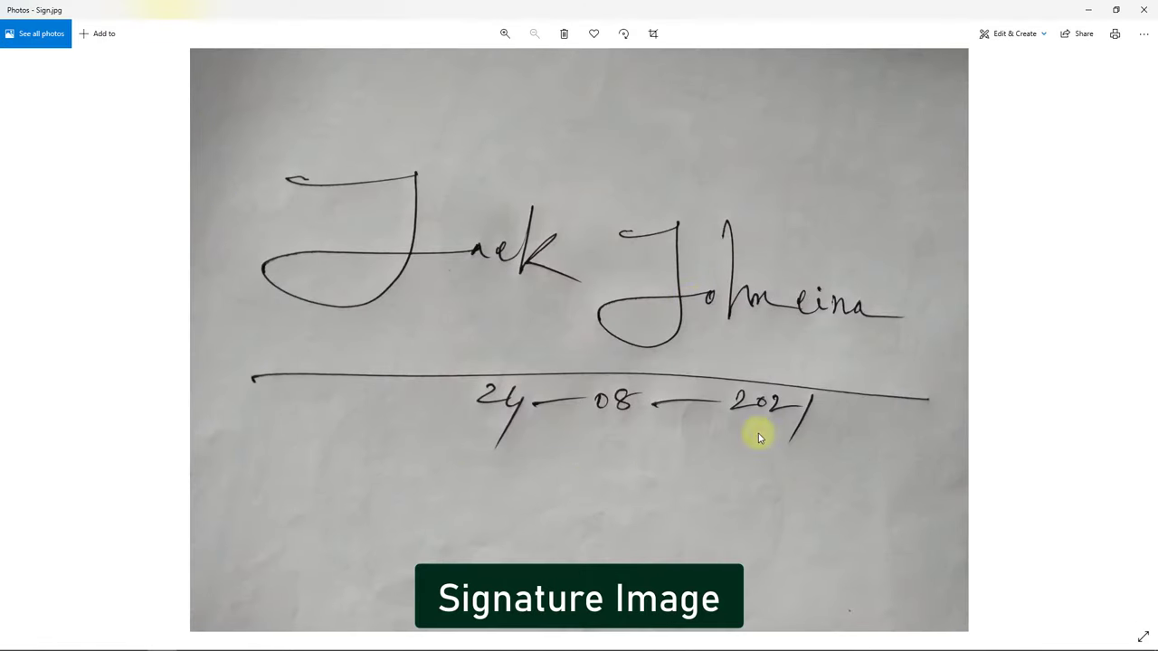
left_click(1143, 9)
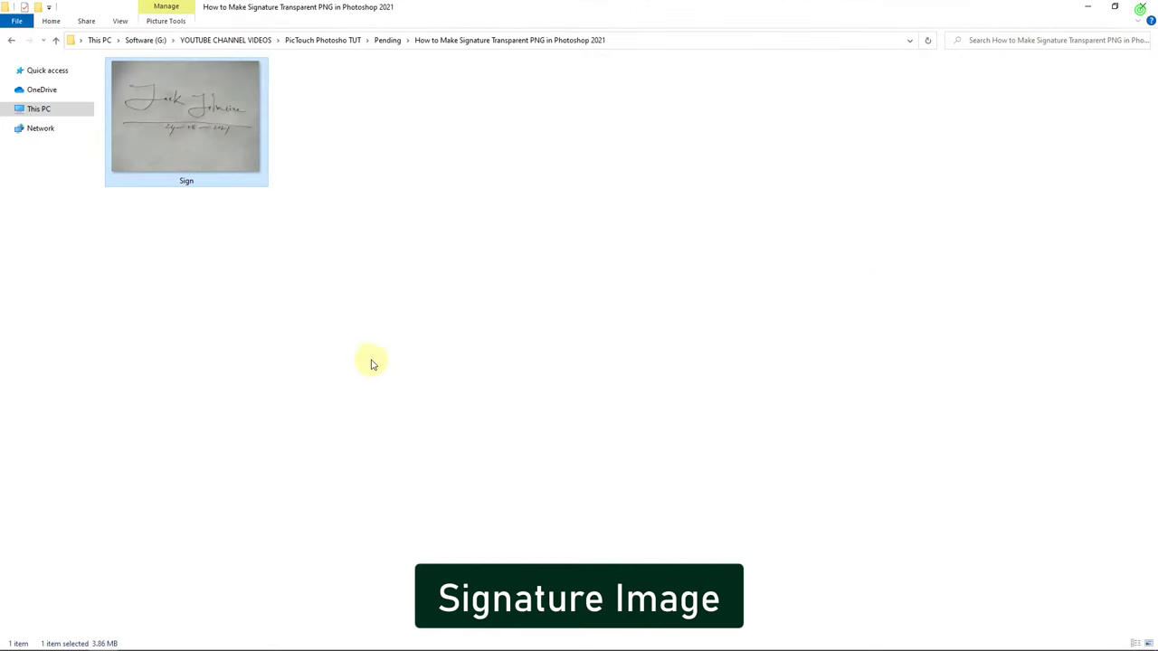
mouse_move(178, 112)
left_mouse_down()
mouse_move(208, 590)
mouse_move(154, 630)
mouse_move(578, 245)
mouse_move(604, 257)
left_mouse_up()
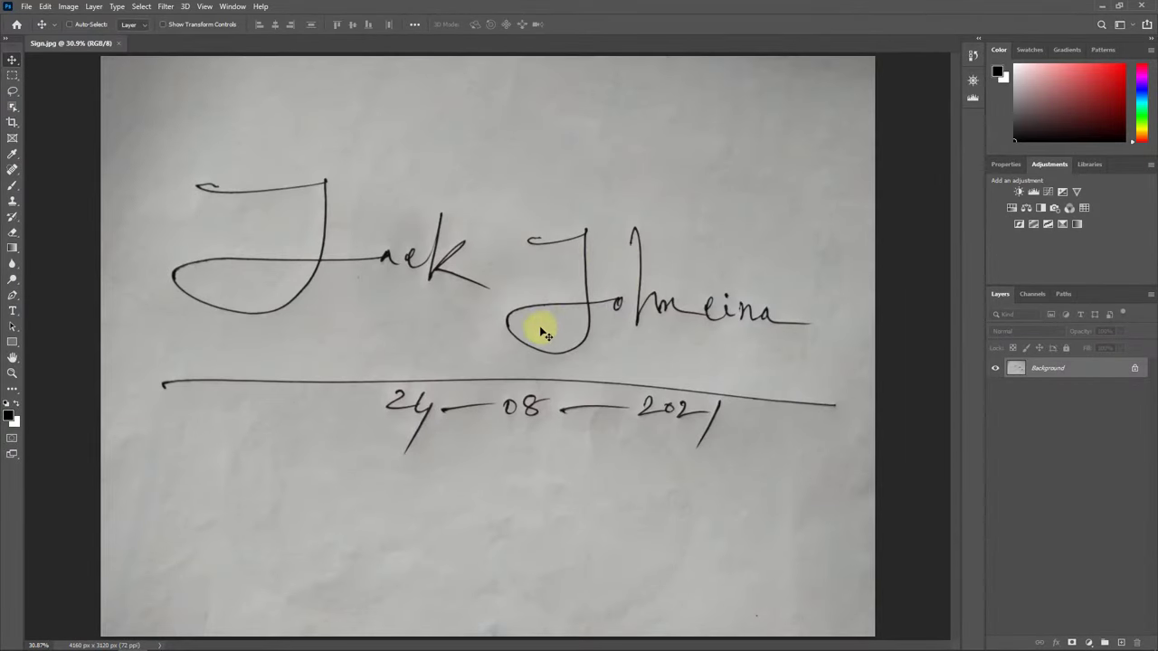
Unlock the Sign.jpg Background layer so it becomes the editable Layer 0.
left_click(1134, 371)
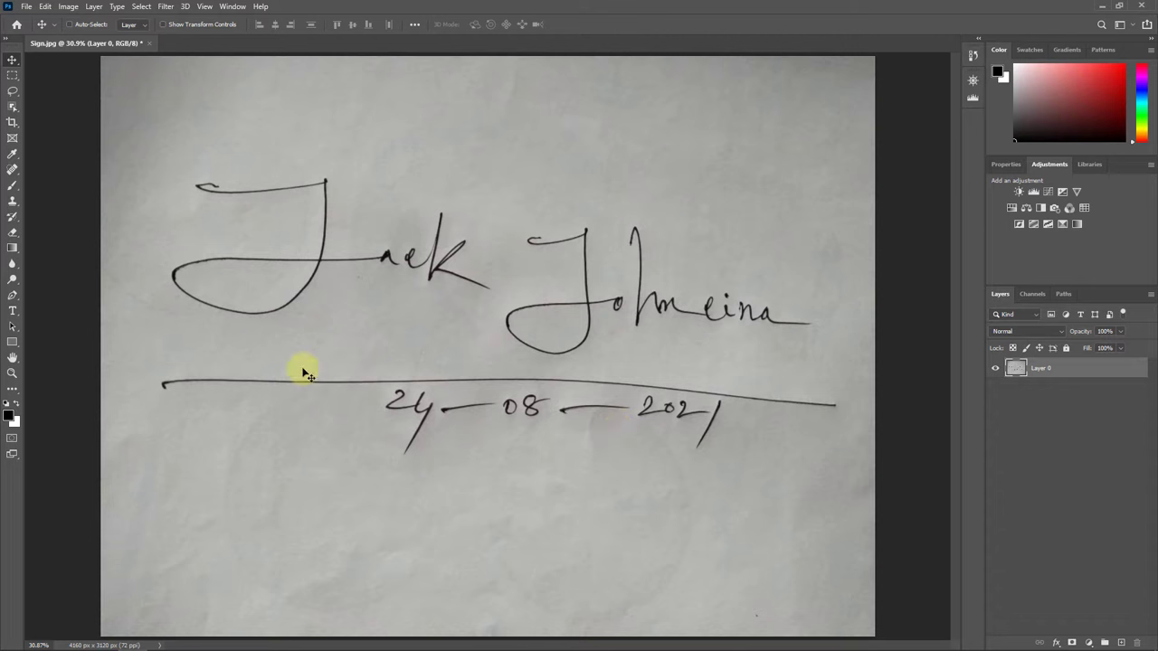
Apply a Black & White adjustment with default settings to the signature photo.
left_click(69, 6)
left_click(77, 36)
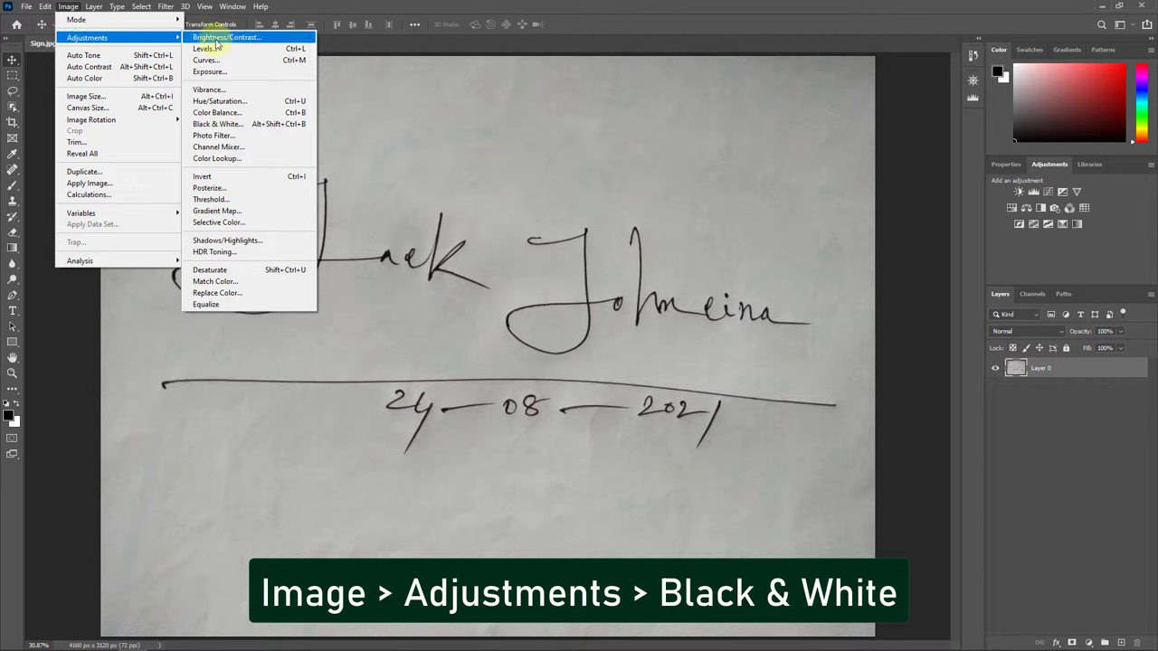
left_click(233, 128)
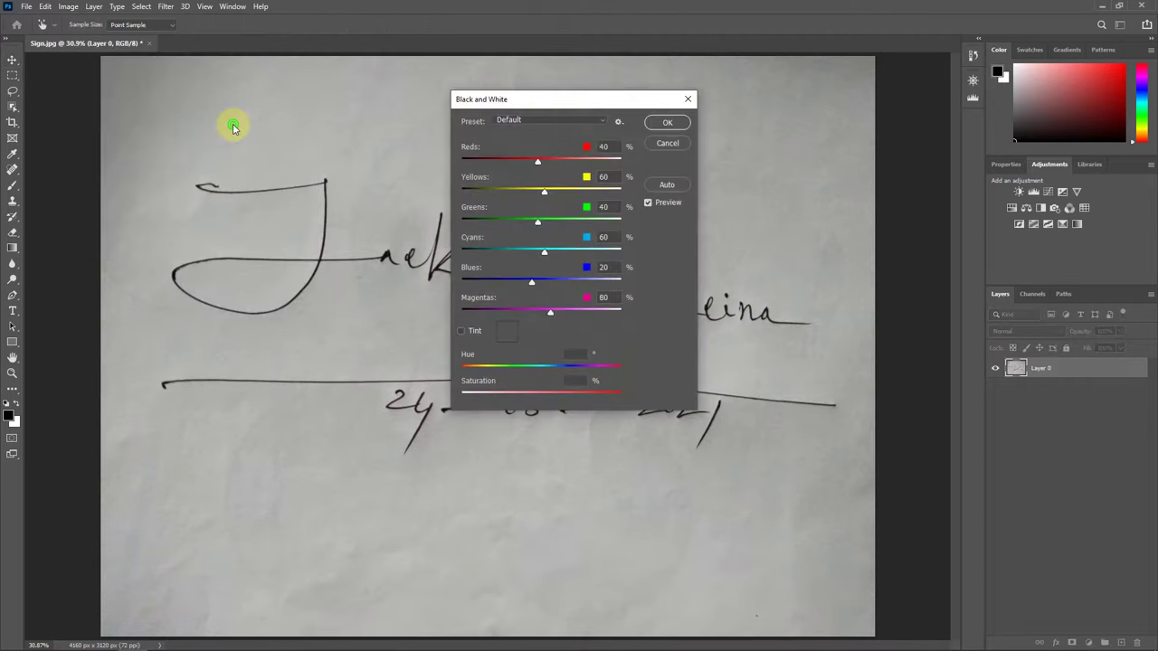
left_click(667, 124)
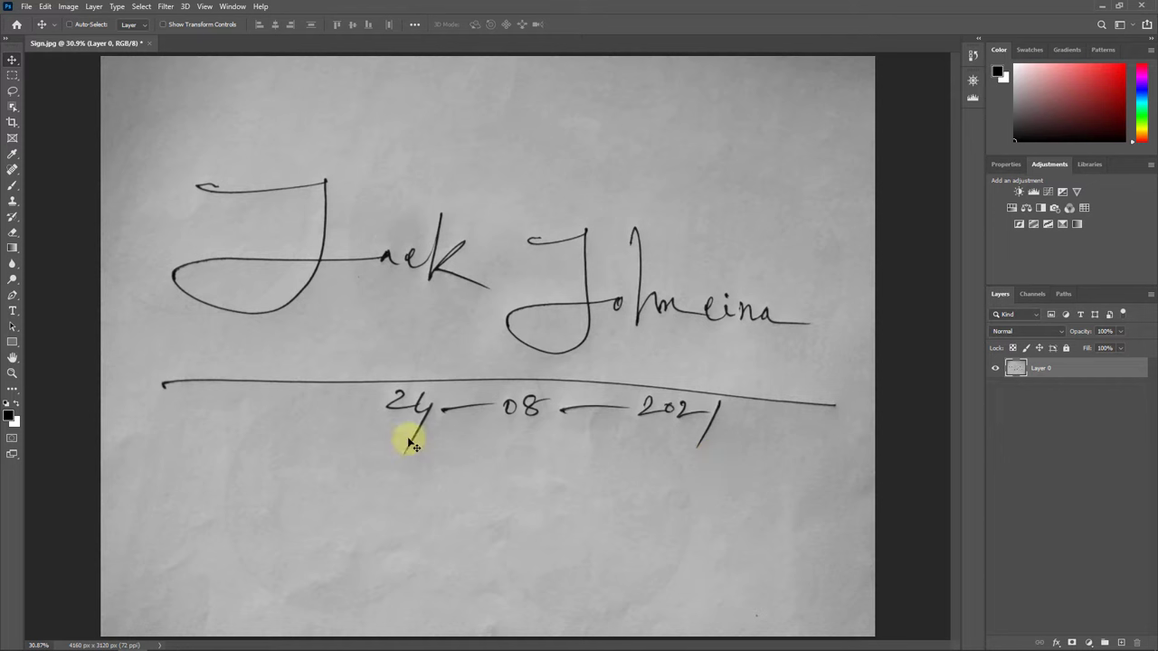
Apply Levels with the white input point at 148 to whiten the paper.
left_click(70, 8)
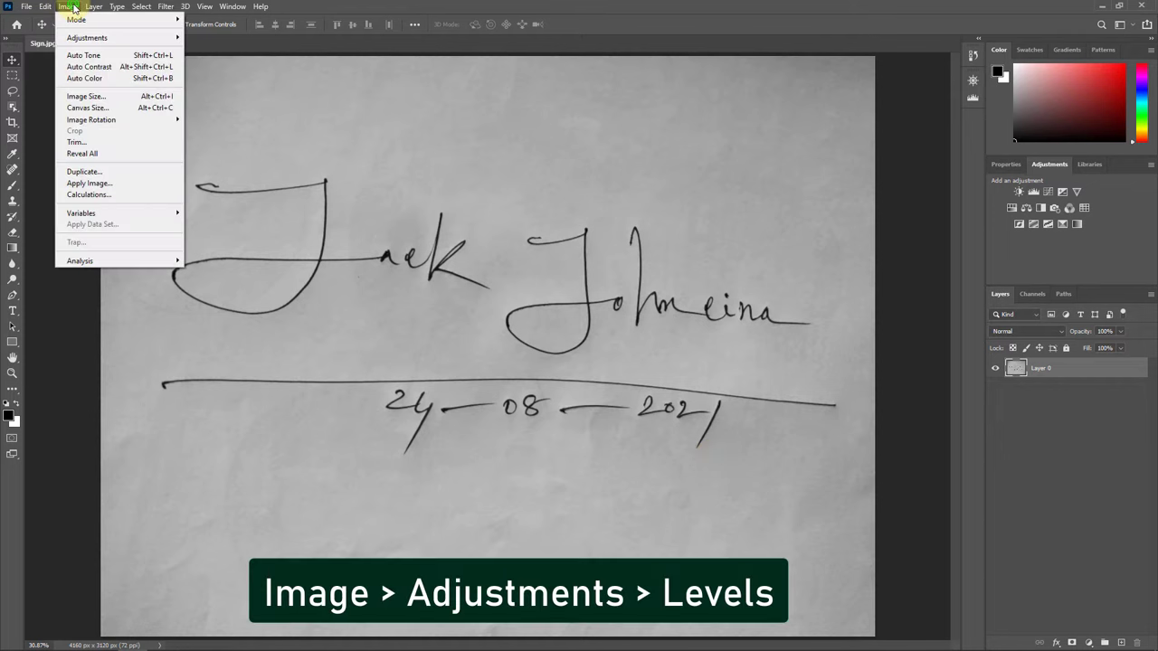
mouse_move(87, 37)
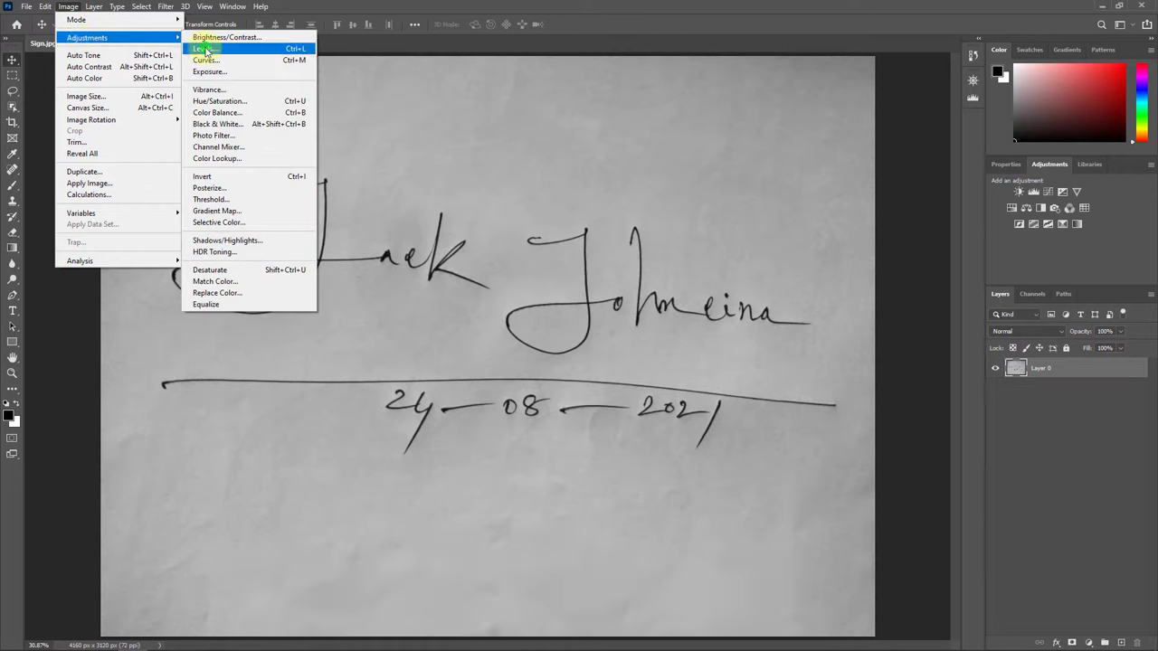
left_click(202, 49)
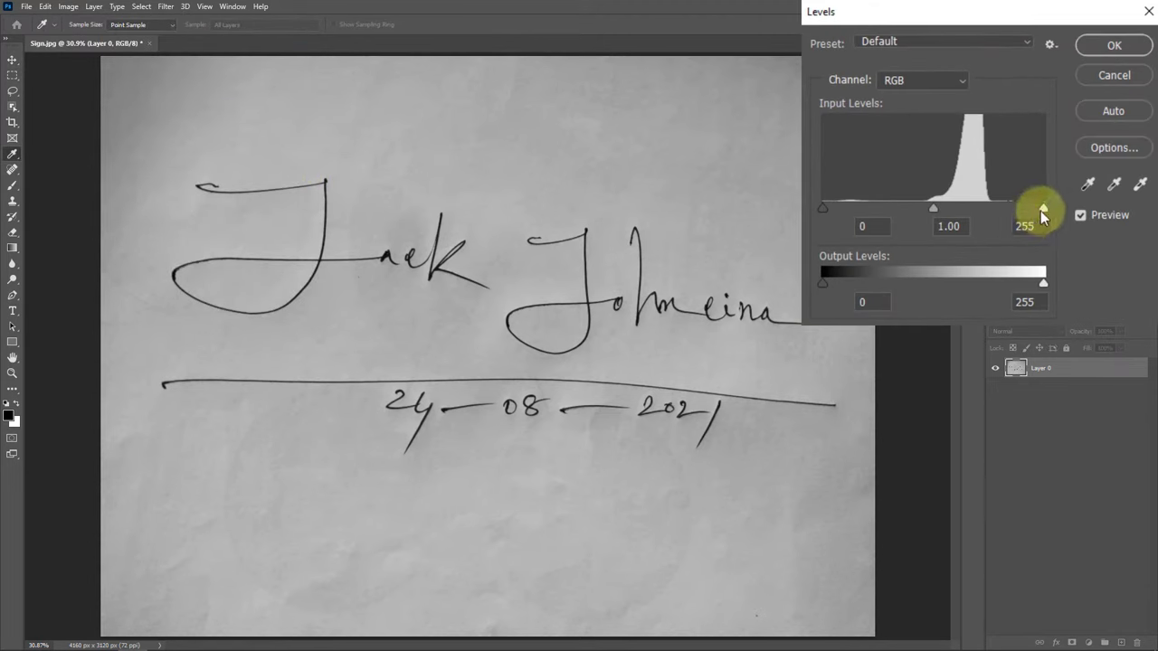
left_click_drag(1042, 209, 951, 208)
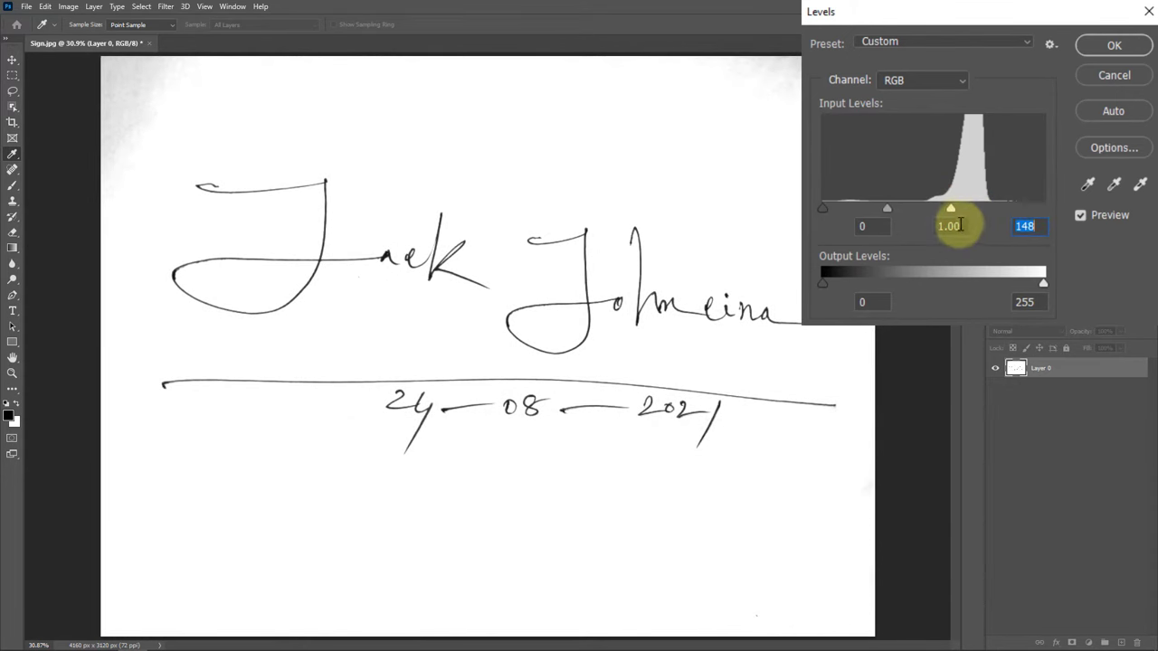
left_click(1131, 46)
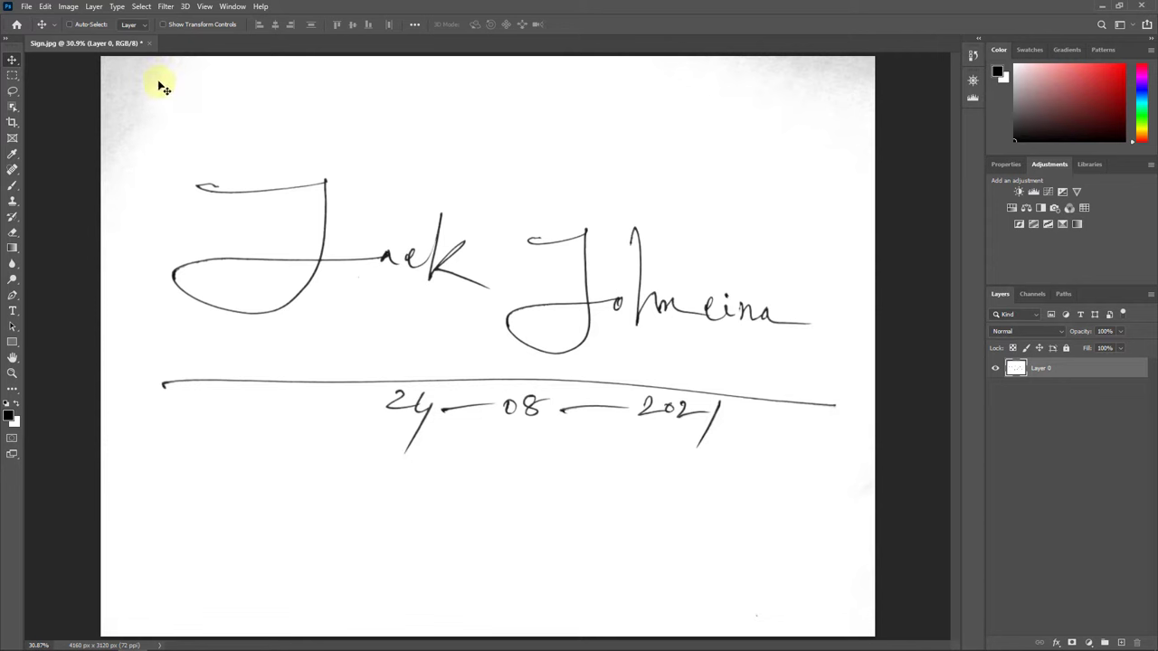
Select the signature strokes via Color Range: Shadows, Grayscale preview, fuzziness 100.
left_click(141, 7)
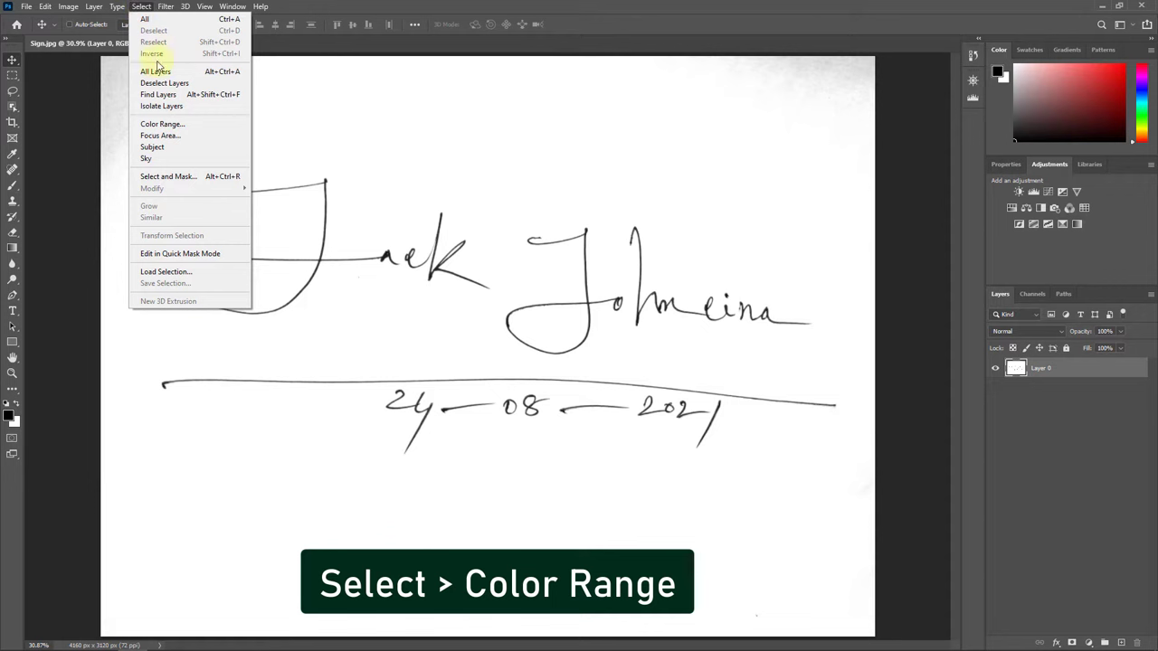
left_click(169, 125)
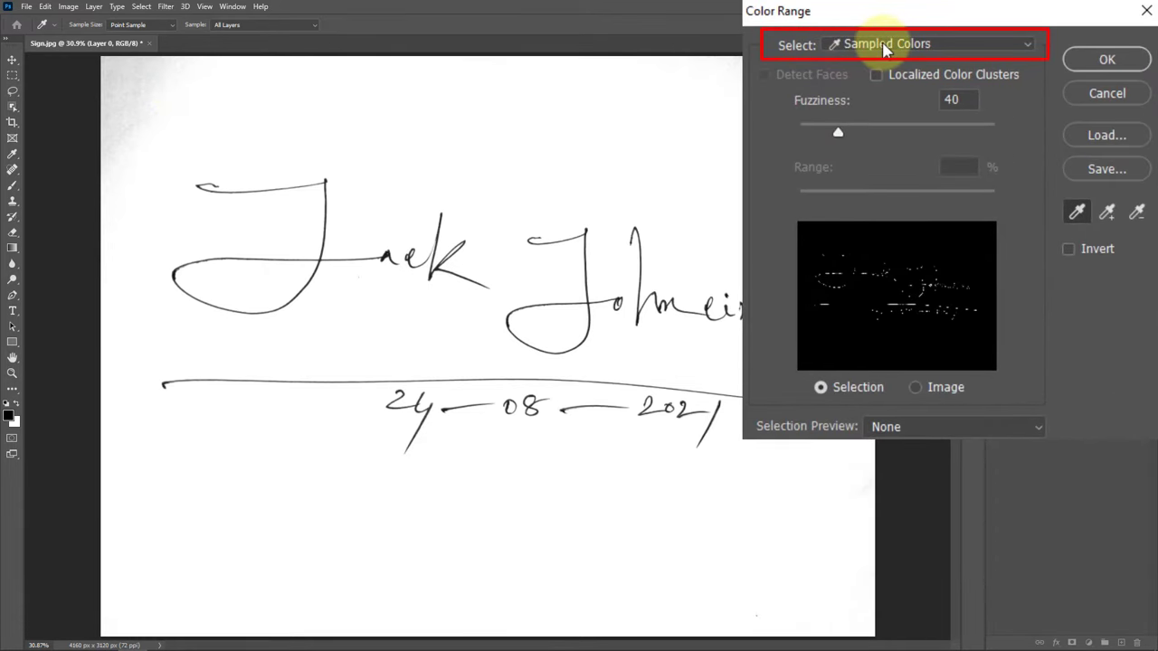
left_click(1020, 44)
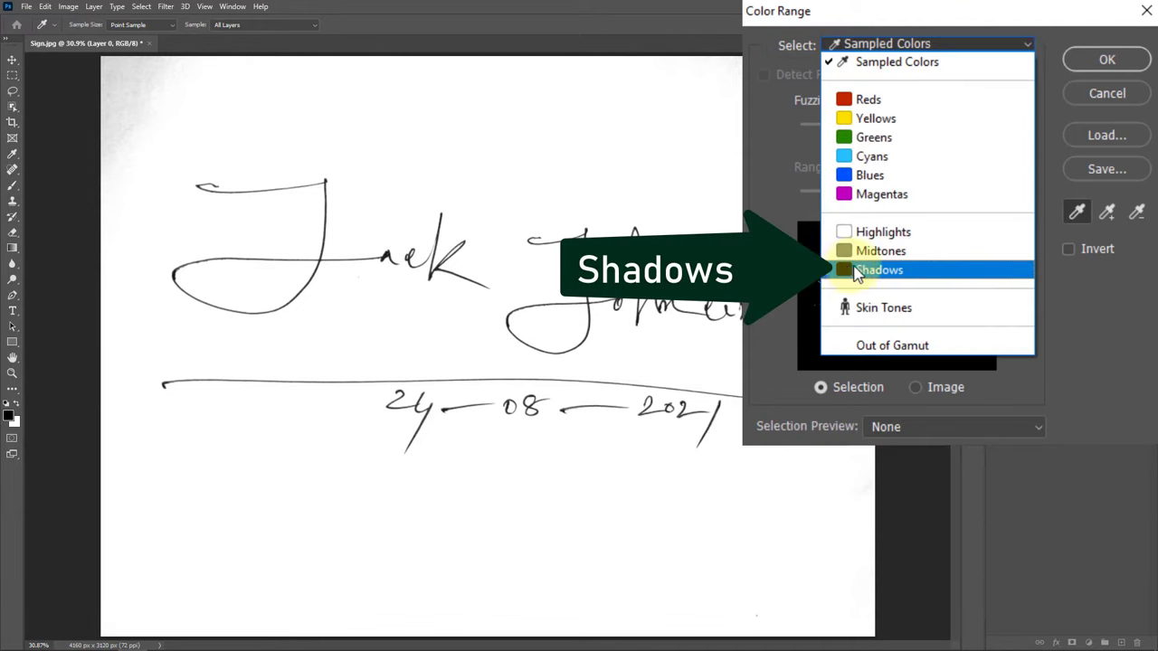
left_click(882, 272)
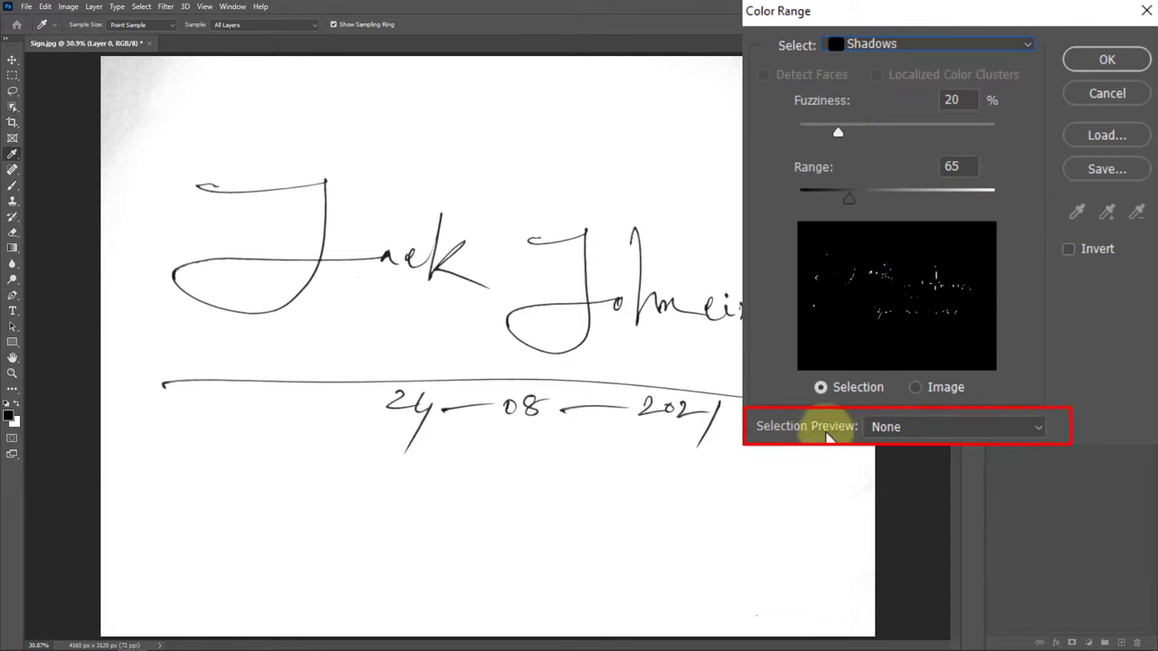
left_click(923, 429)
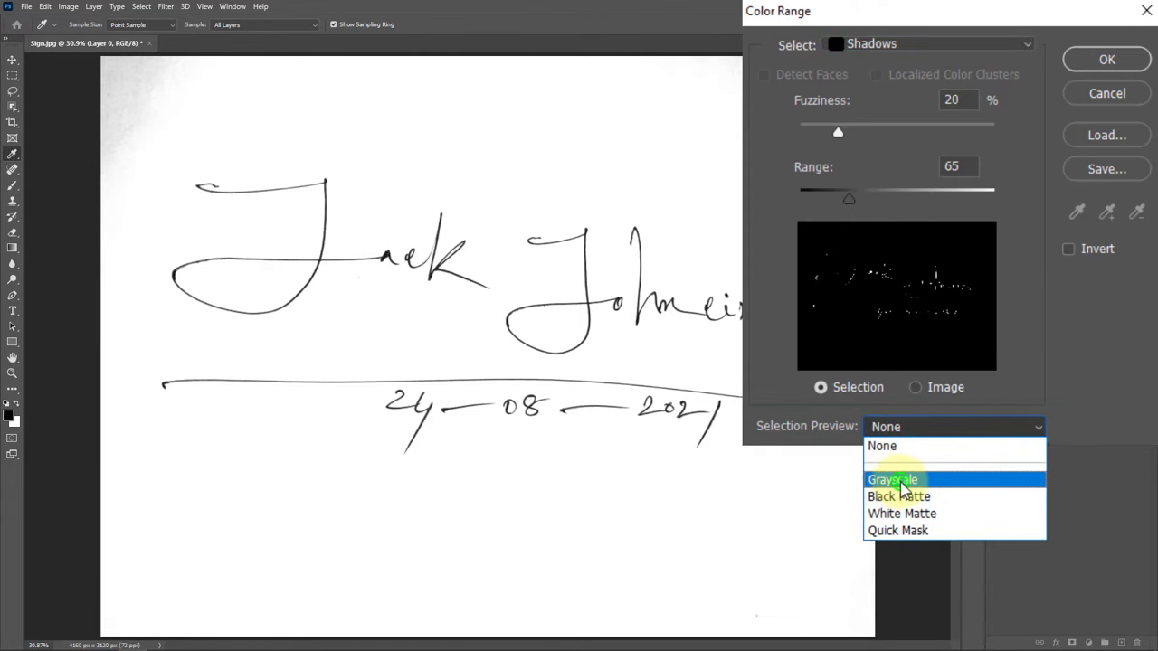
left_click(900, 484)
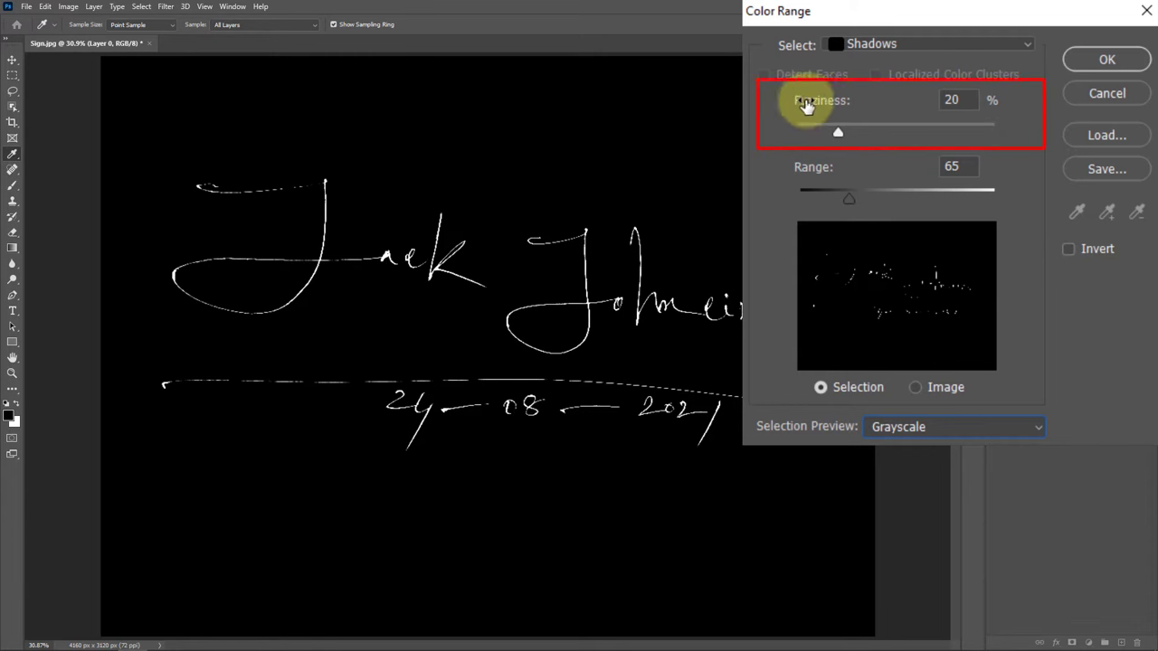
mouse_move(817, 104)
left_mouse_down()
mouse_move(860, 105)
mouse_move(828, 105)
mouse_move(838, 105)
left_mouse_up()
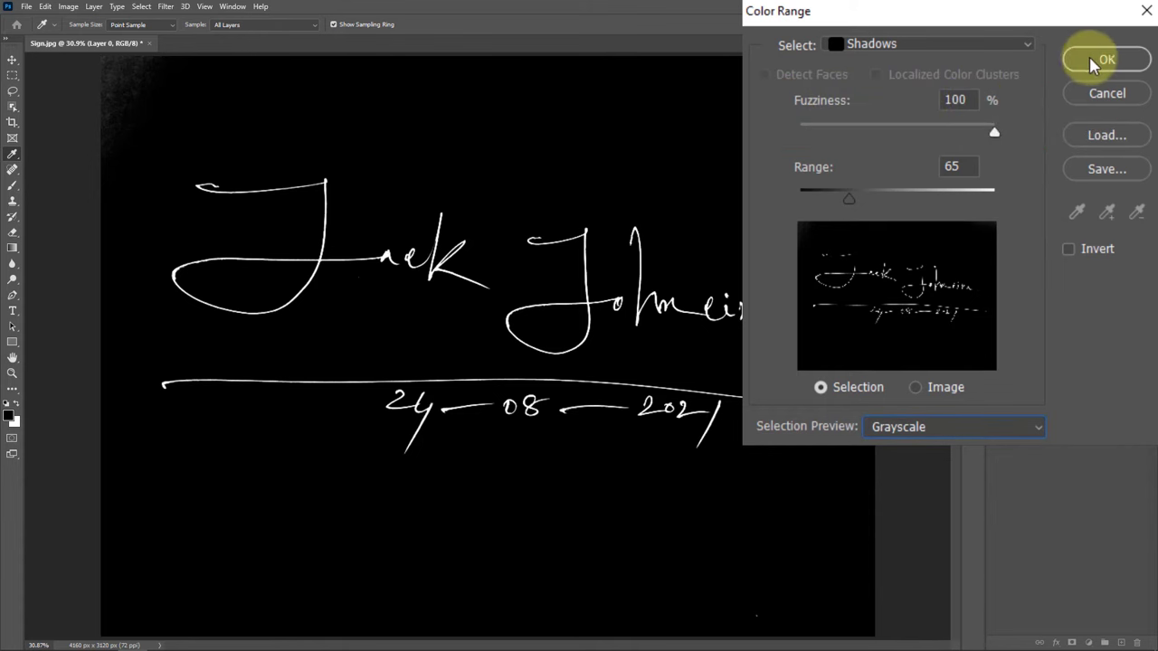
left_click(1112, 60)
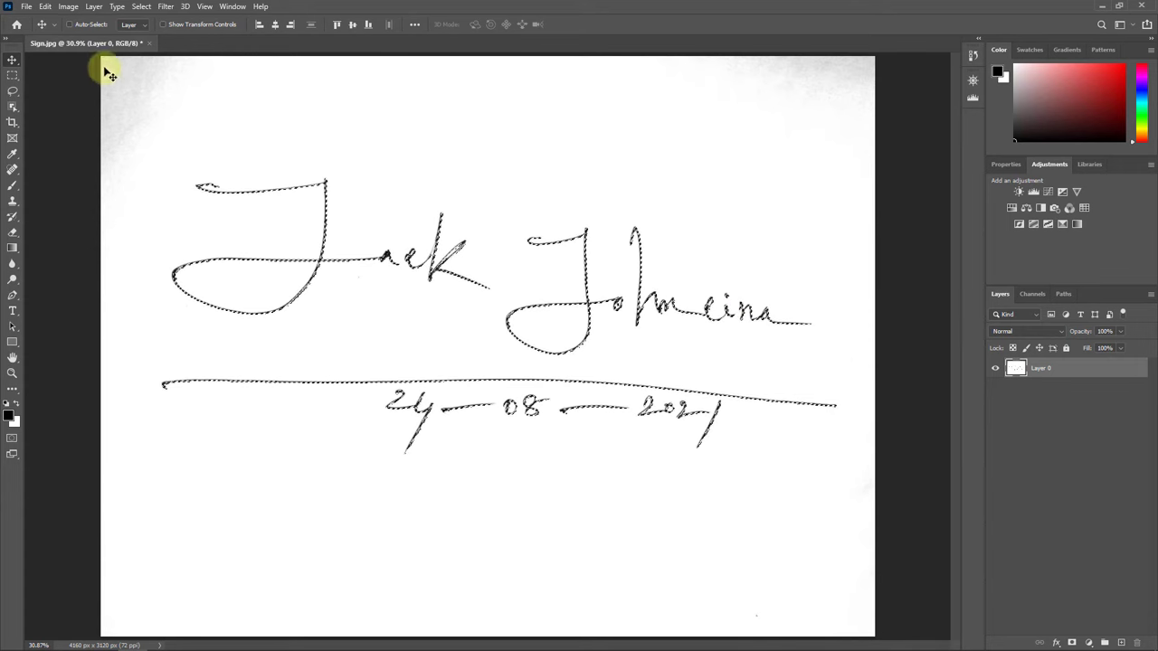
Cut the selected strokes onto Layer 1, check the transparency, and delete the white Layer 0.
left_click(94, 7)
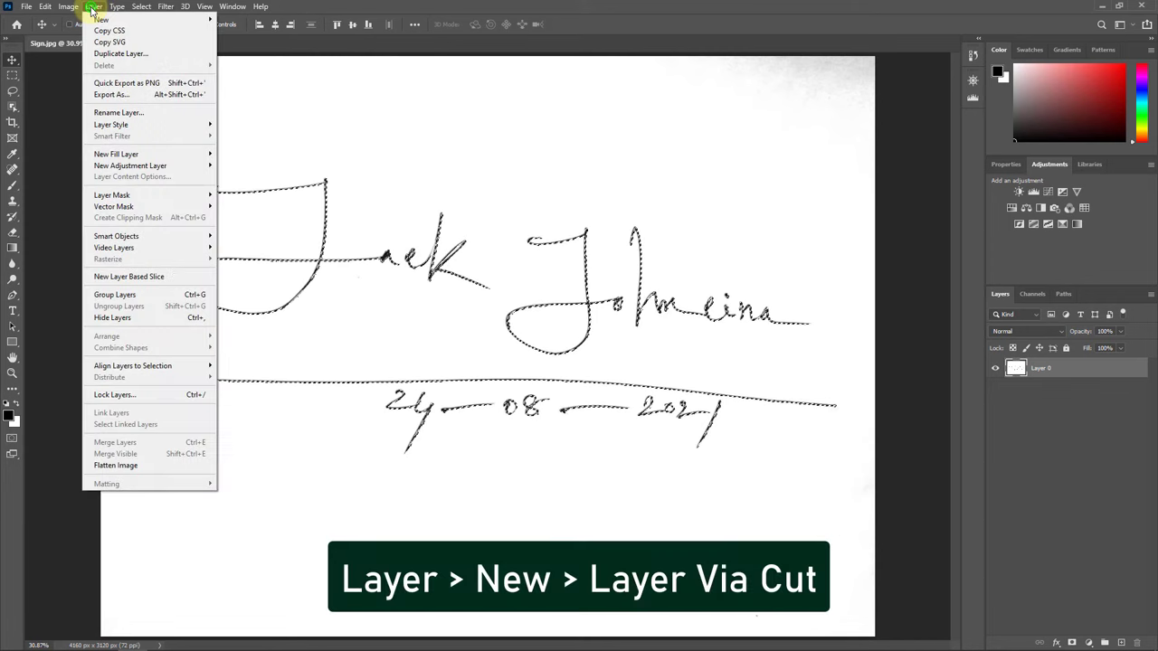
mouse_move(102, 19)
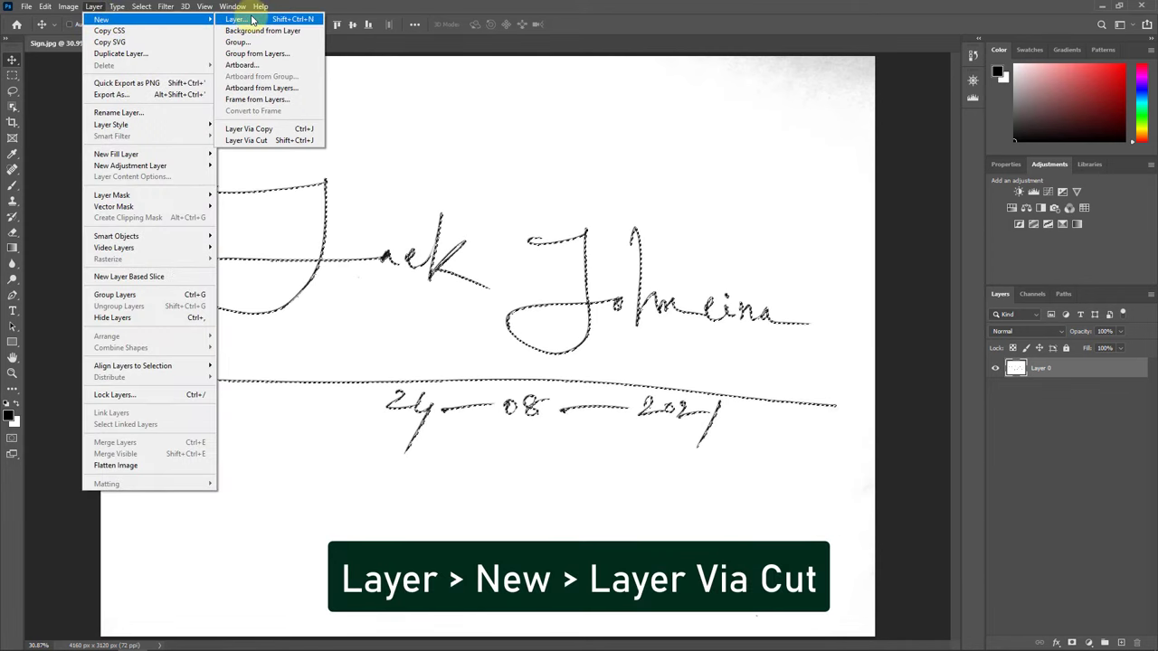
left_click(265, 140)
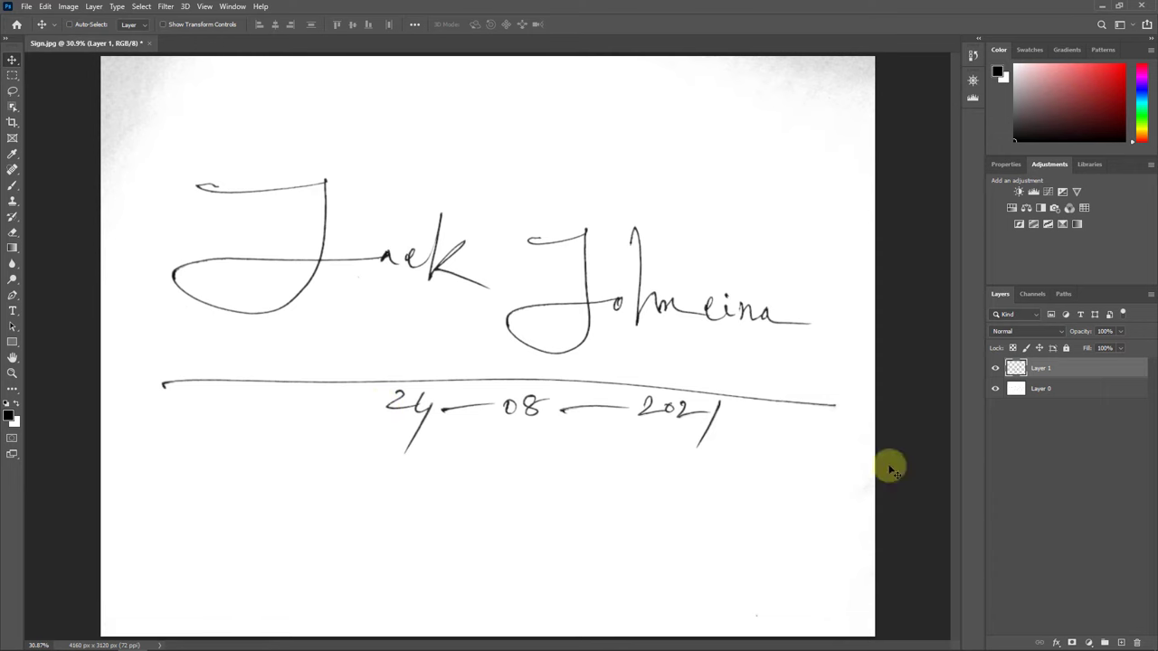
left_click(1052, 395)
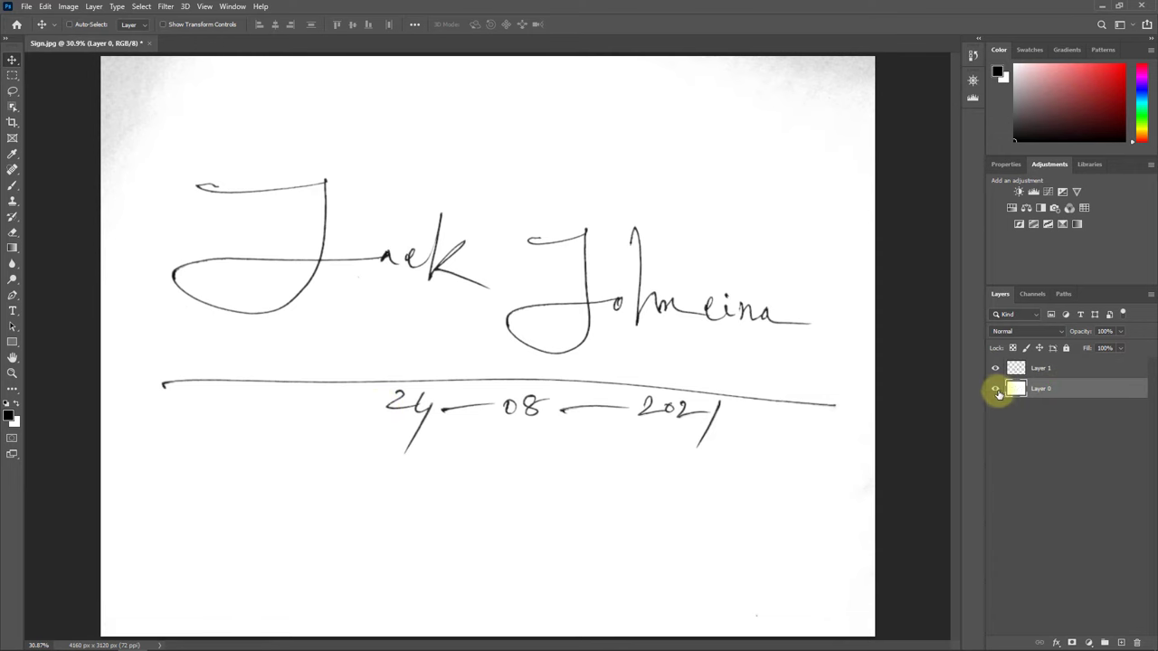
left_click(995, 392)
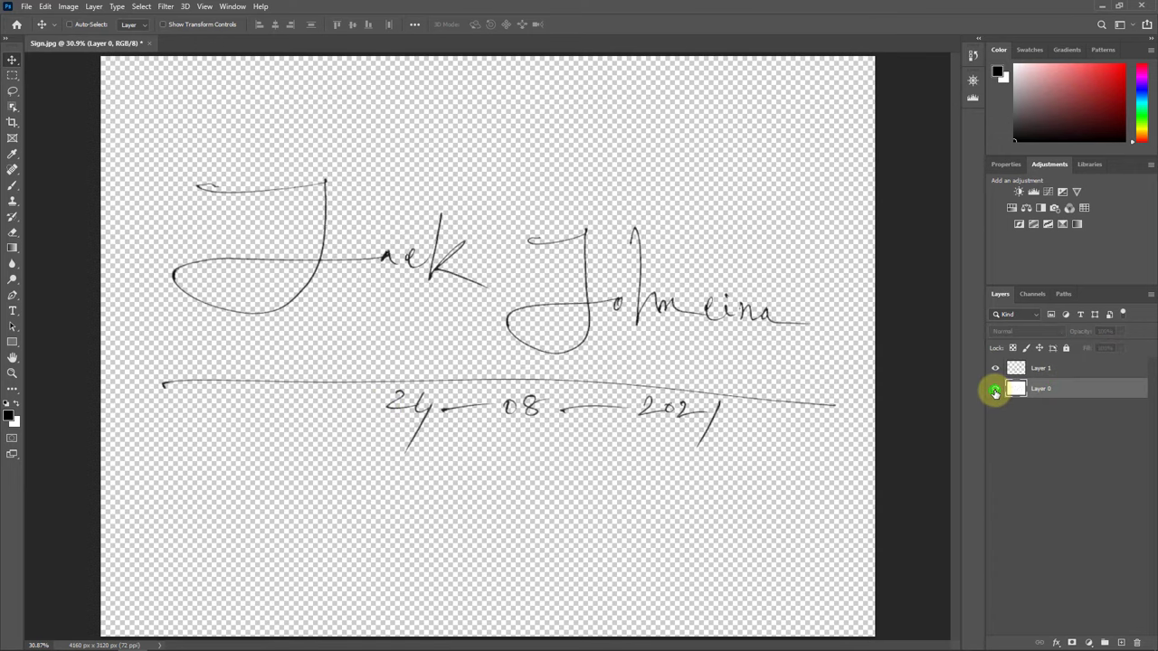
left_click(995, 391)
left_click_drag(1076, 390, 1137, 642)
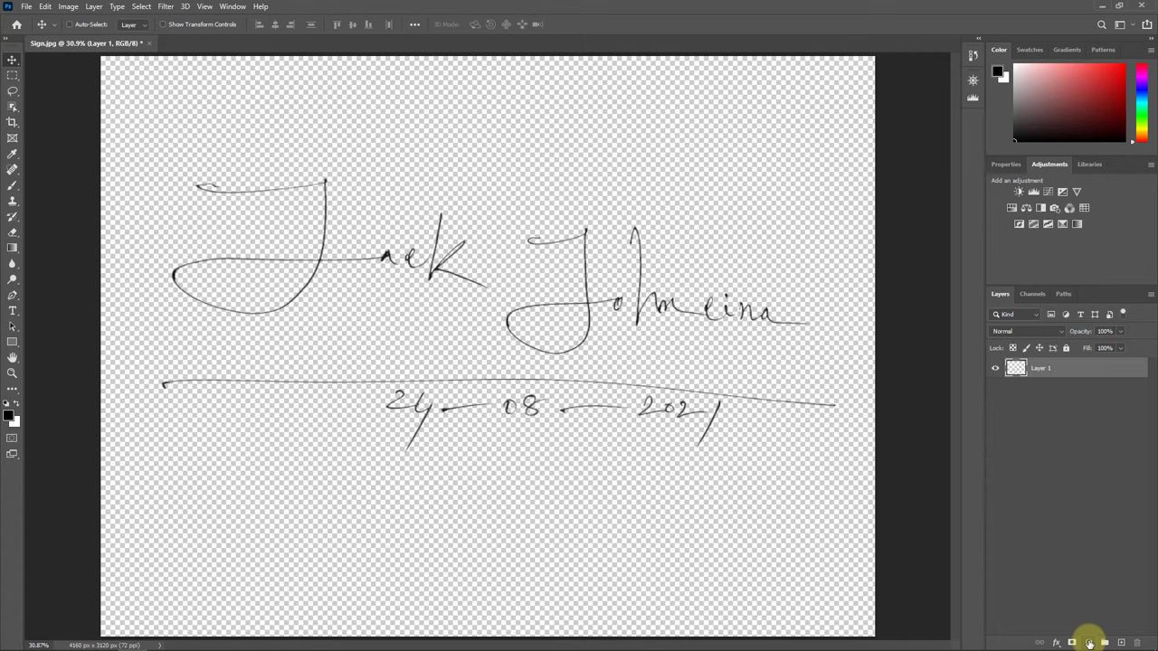
Add a Solid Color fill layer with the colour ffff00 yellow.
left_click(1089, 643)
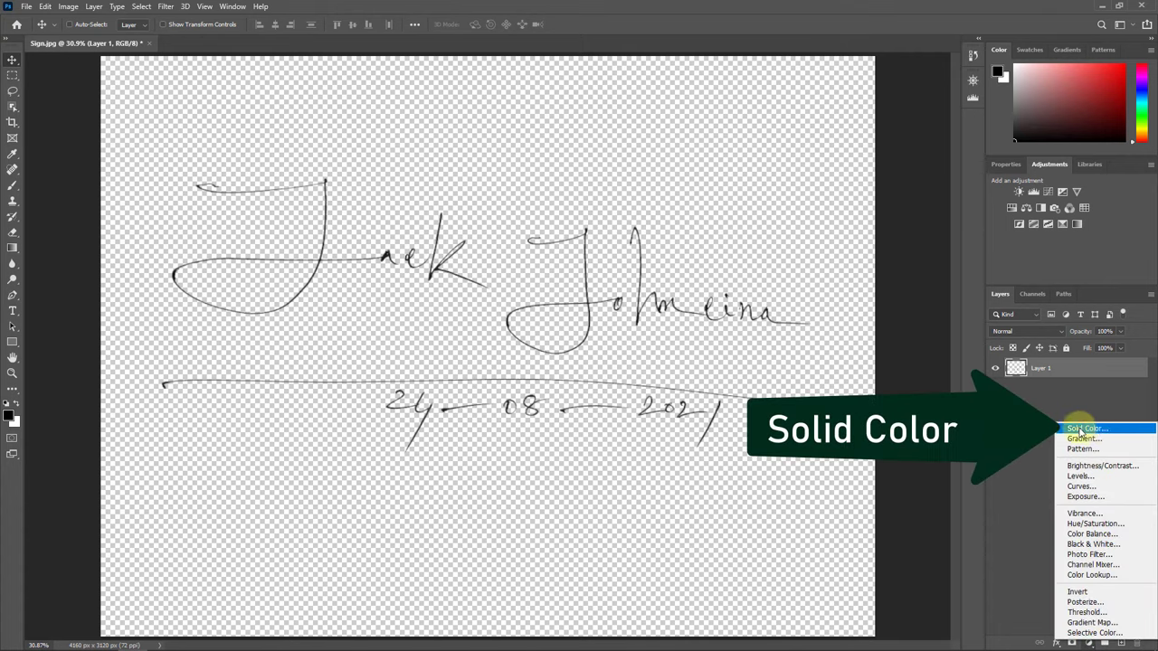
left_click(1094, 431)
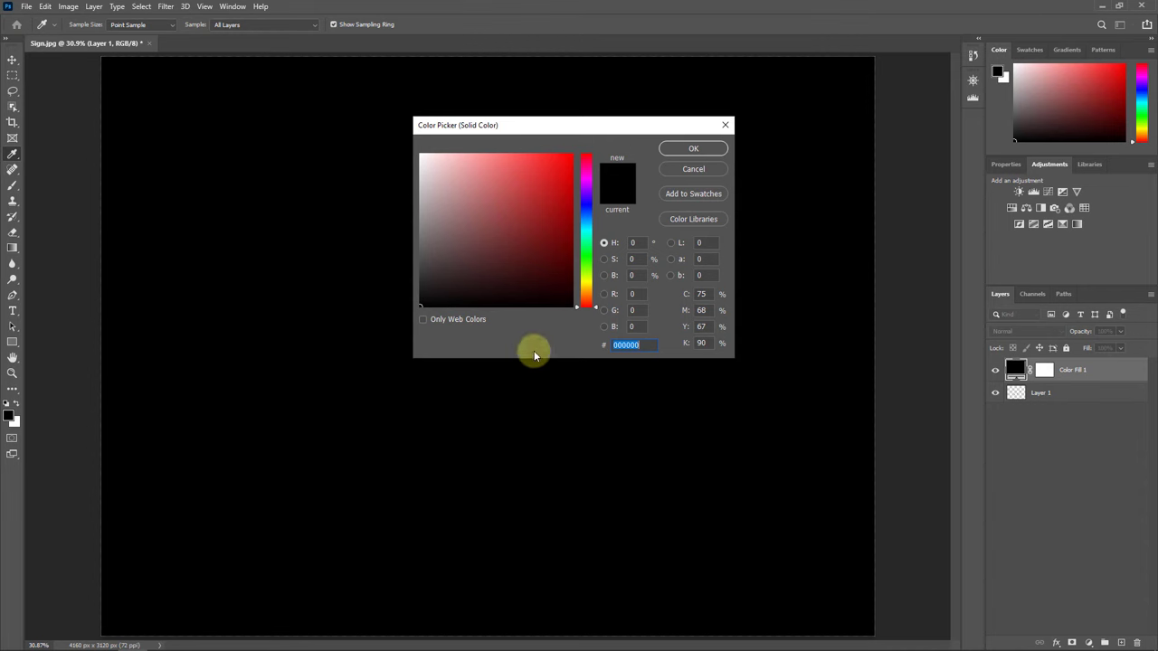
left_click_drag(589, 289, 589, 284)
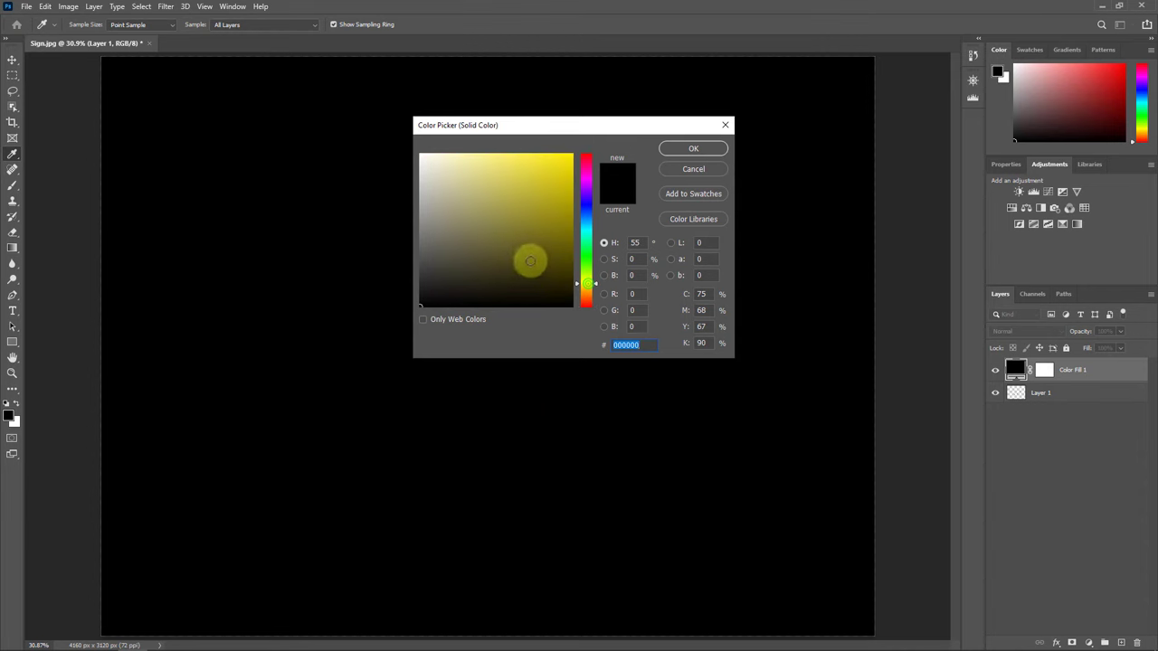
left_click_drag(530, 260, 593, 127)
left_click(639, 343)
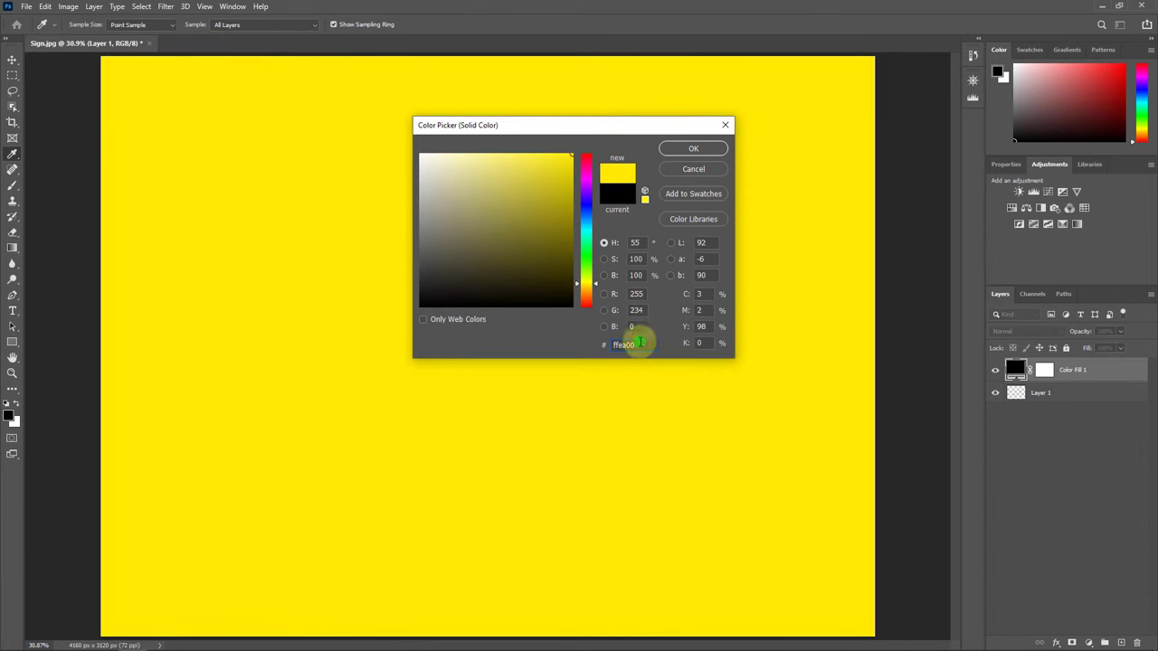
type("ffff")
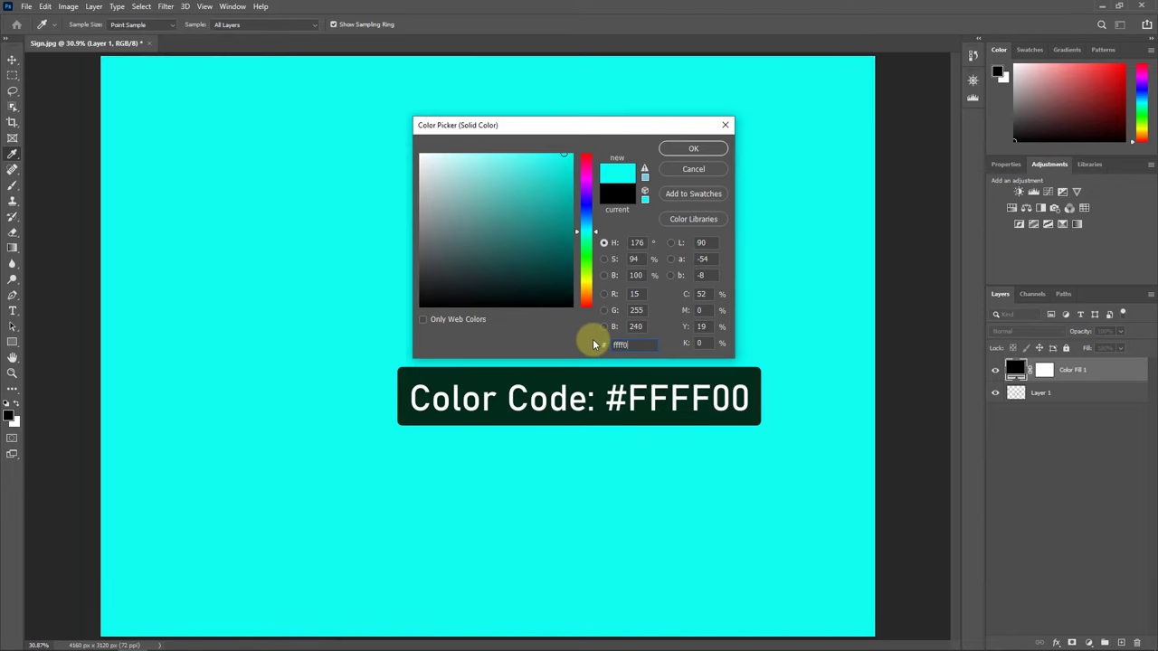
type("00")
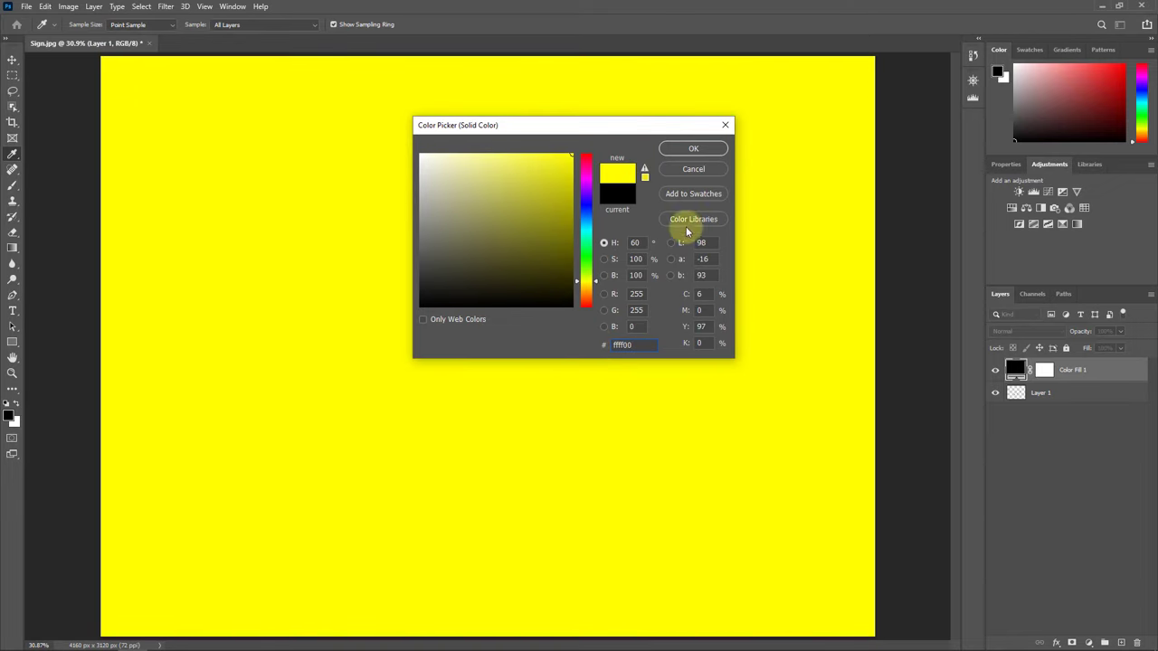
left_click(702, 148)
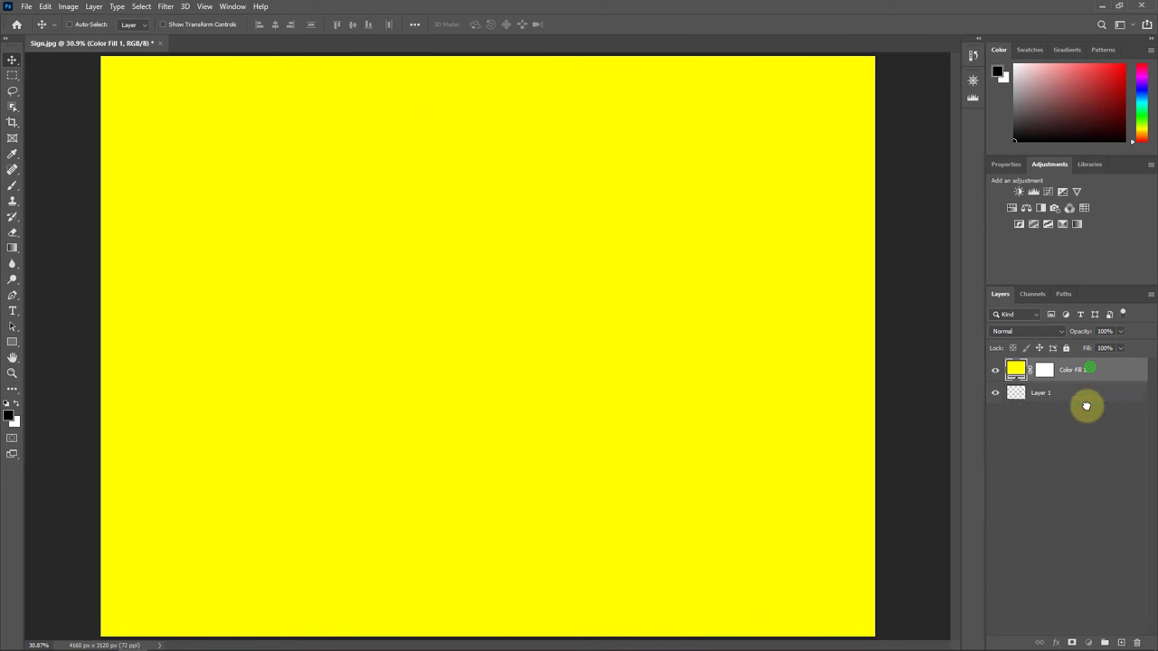
Move Color Fill 1 beneath Layer 1 and toggle its visibility to check the cut-out.
left_click_drag(1015, 373, 1086, 406)
left_click(1077, 368)
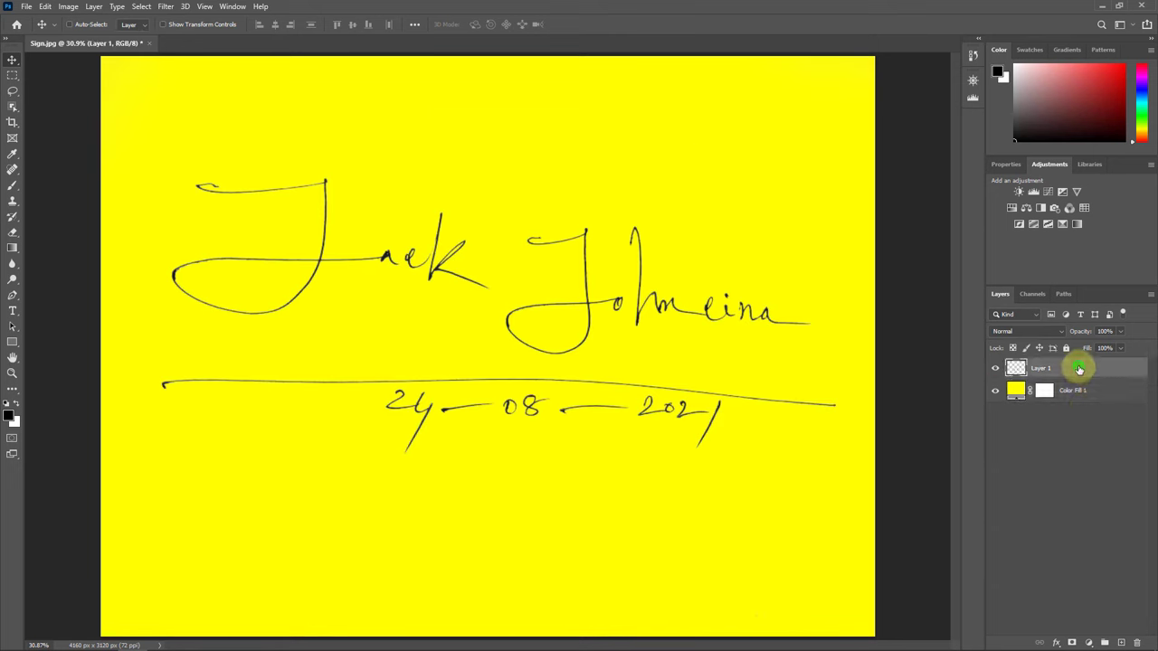
left_click(995, 395)
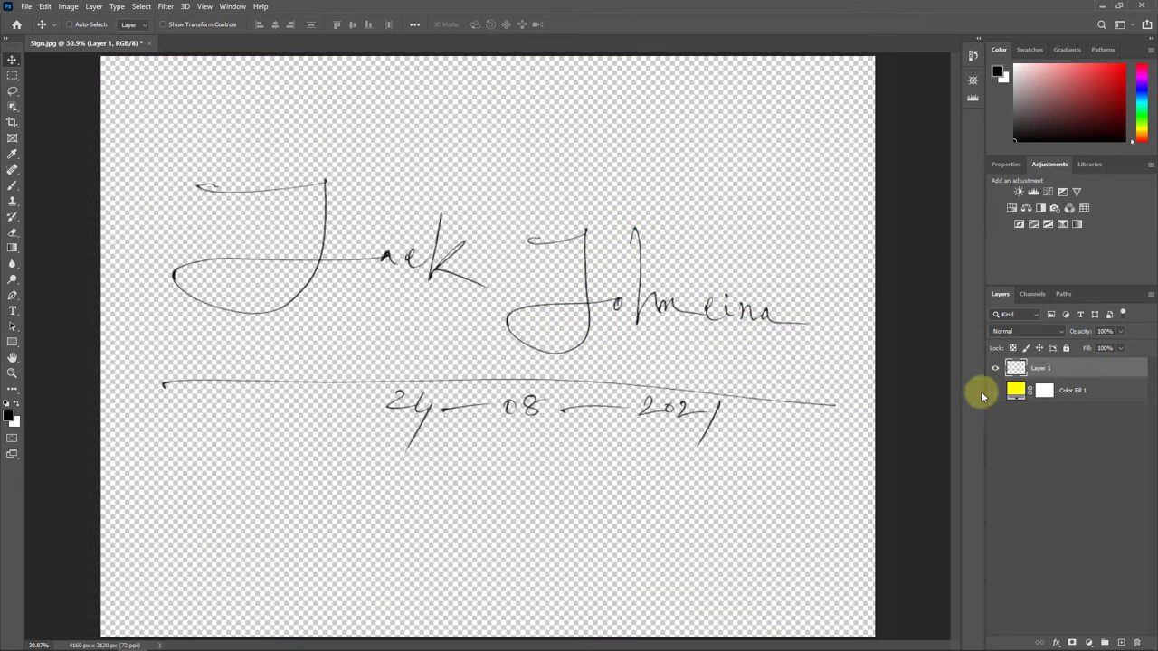
left_click(996, 391)
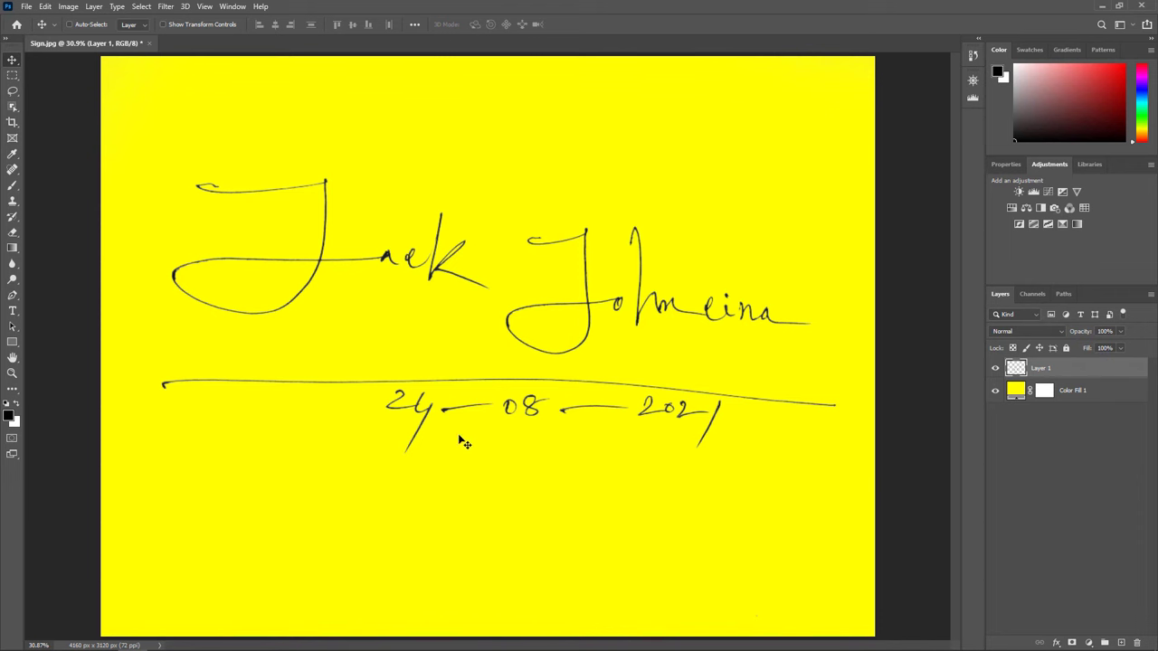
Darken the signature strokes with Levels at black input 140, comparing with the preview off and on.
left_click(71, 9)
mouse_move(87, 37)
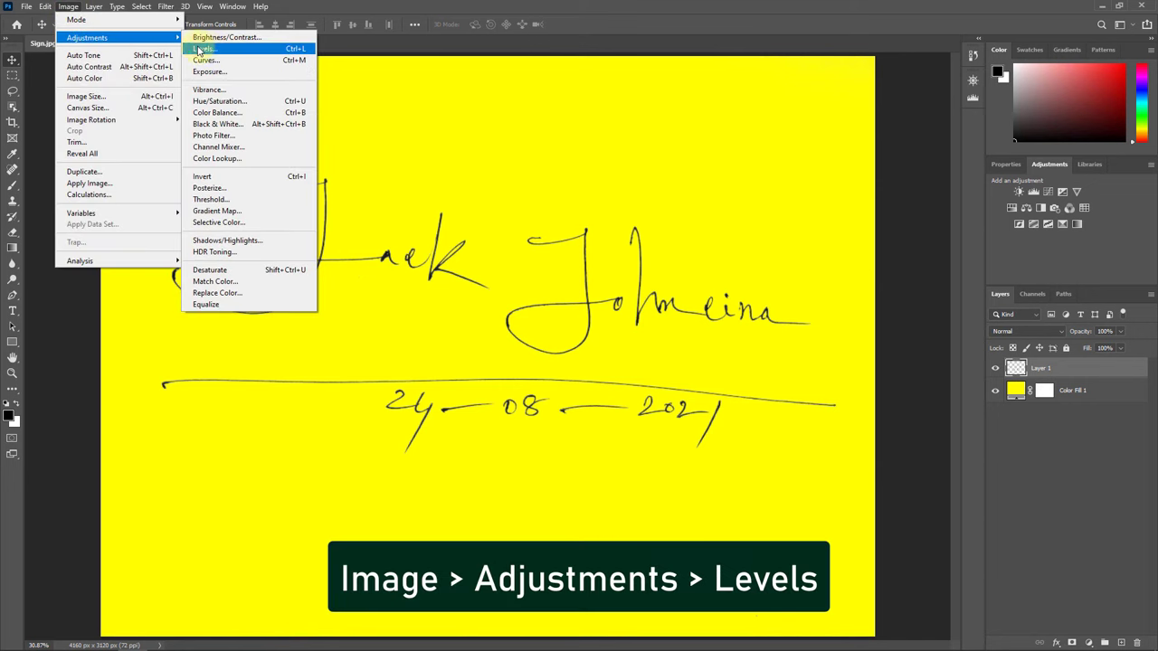
left_click(212, 50)
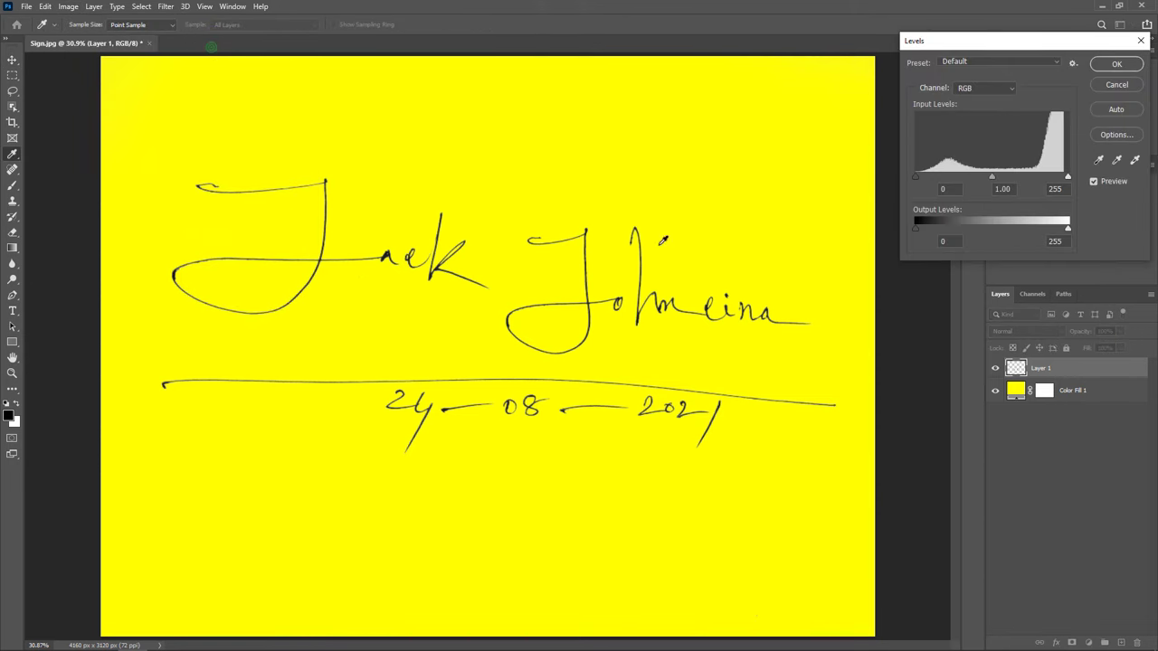
left_click_drag(665, 305, 714, 301)
scroll(656, 304, "up", 2)
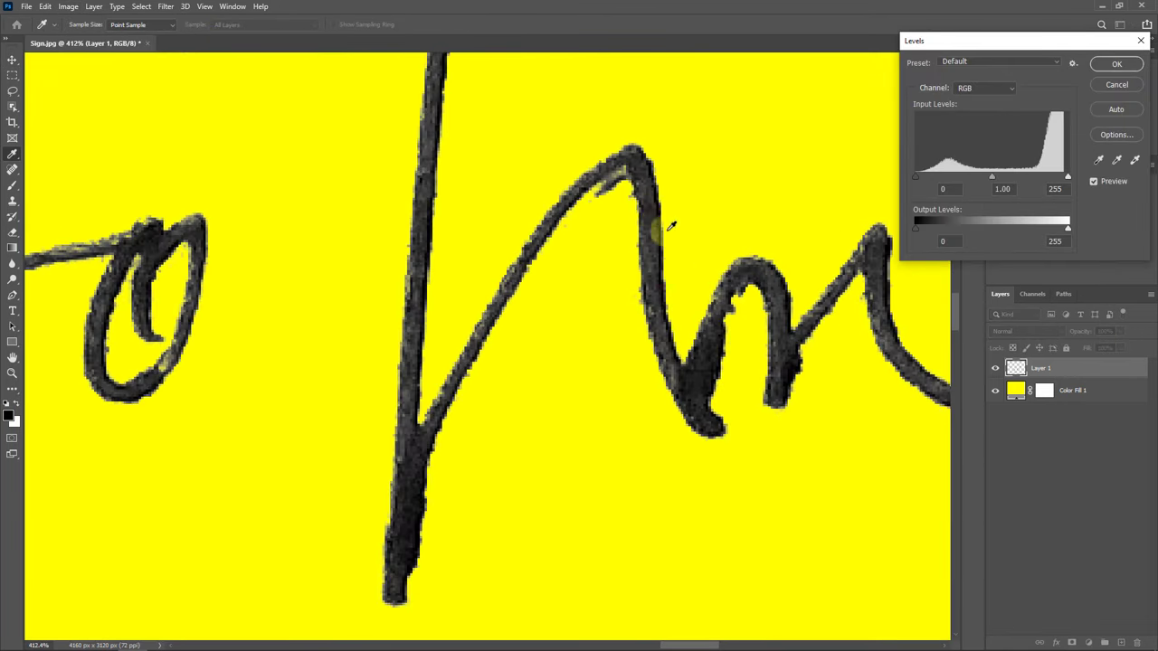
scroll(685, 236, "up", 2)
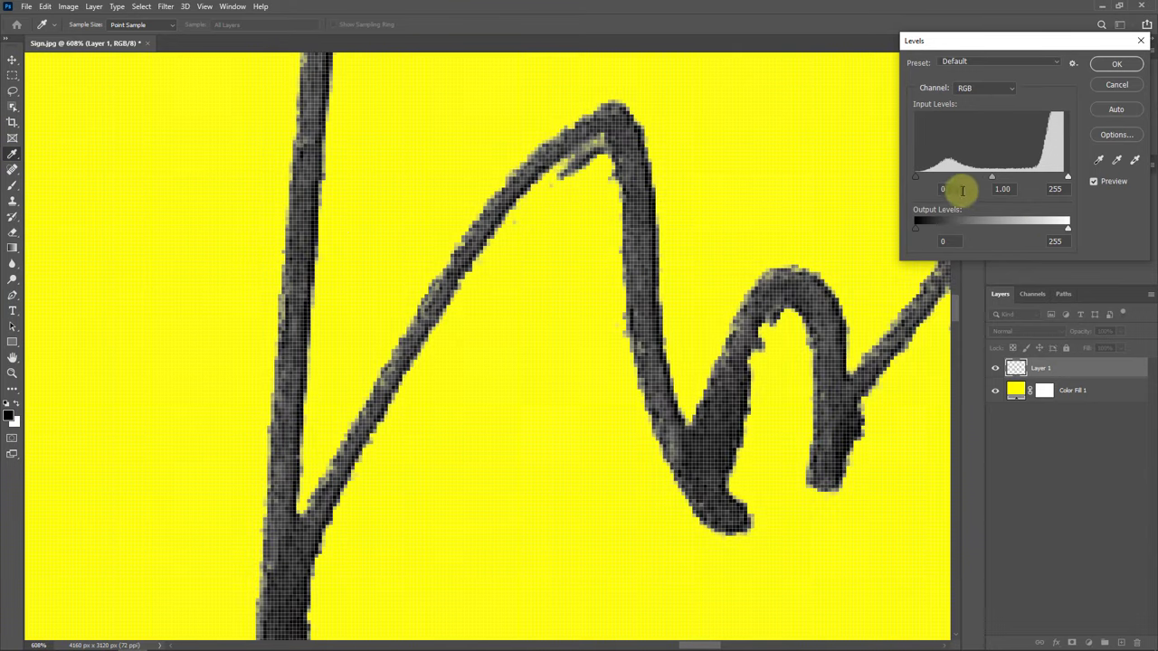
left_click_drag(915, 176, 993, 172)
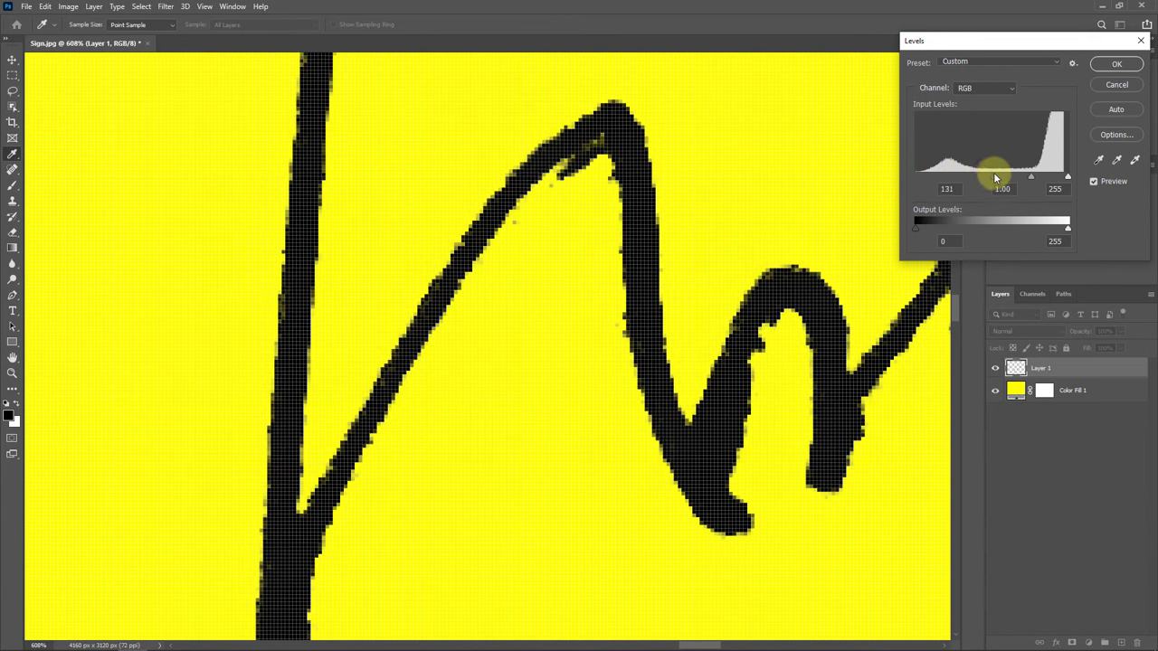
left_click_drag(994, 175, 1000, 175)
left_click(1093, 184)
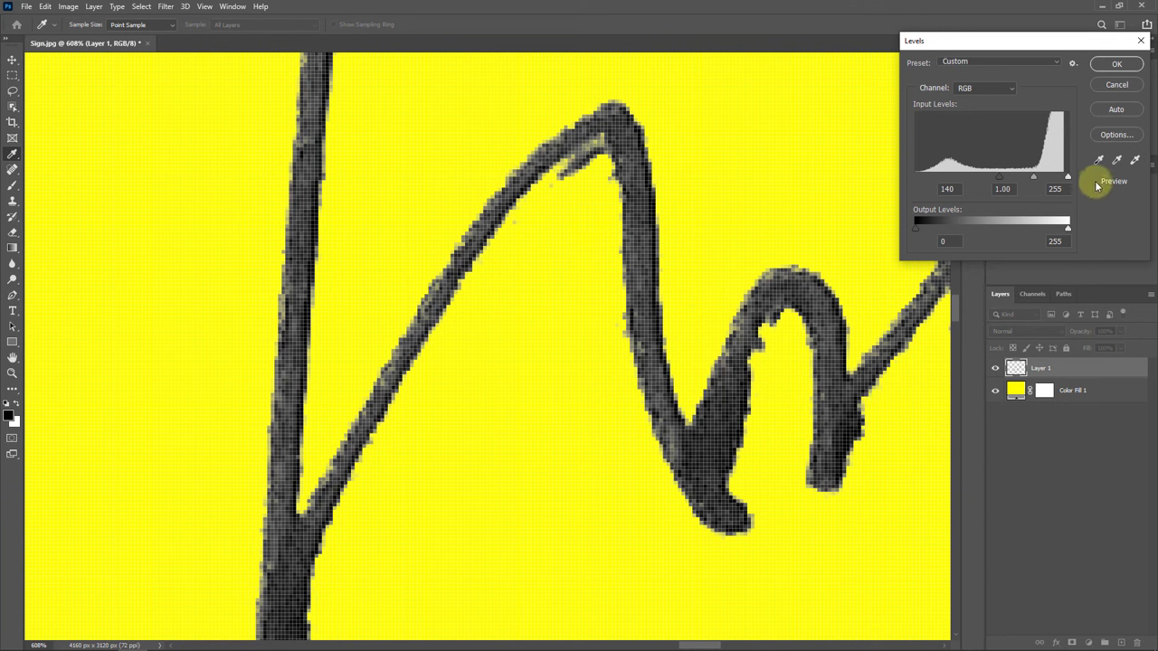
left_click(1094, 185)
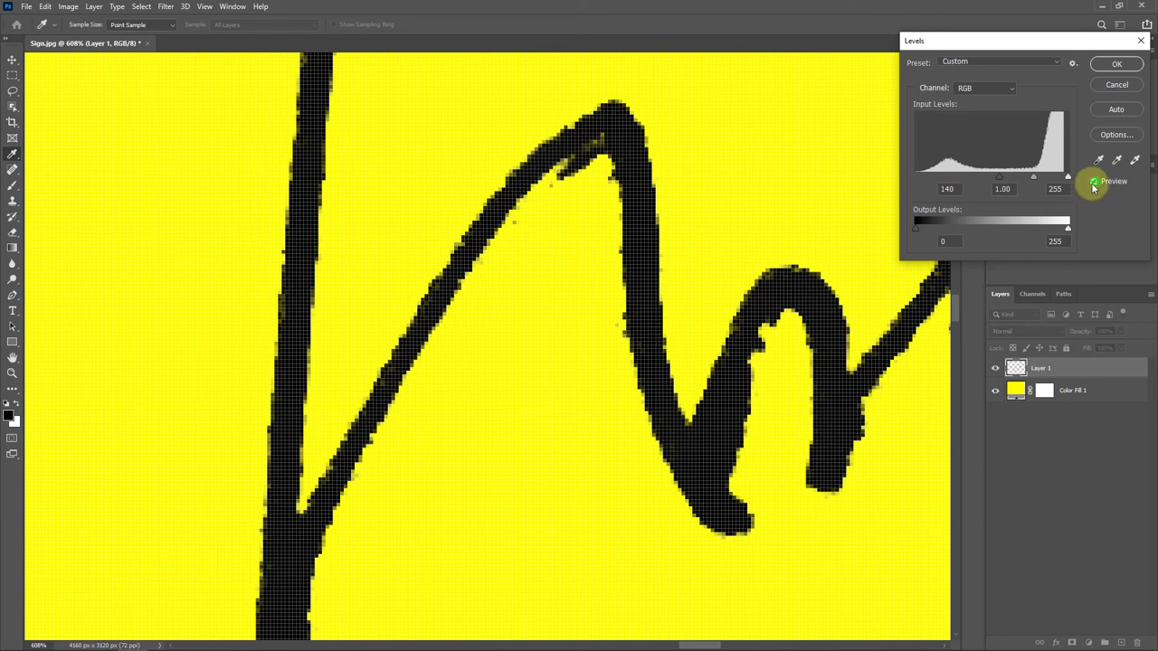
left_click(1114, 66)
scroll(655, 317, "down", 3)
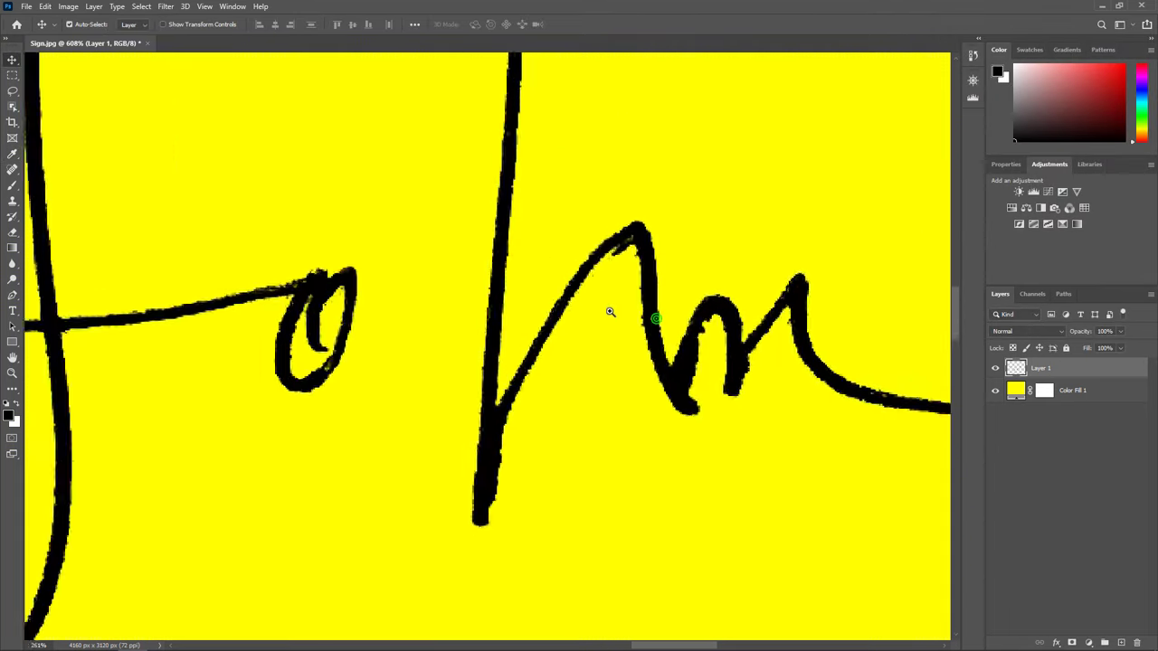
scroll(610, 311, "down", 3)
scroll(588, 312, "down", 3)
scroll(583, 326, "down", 2)
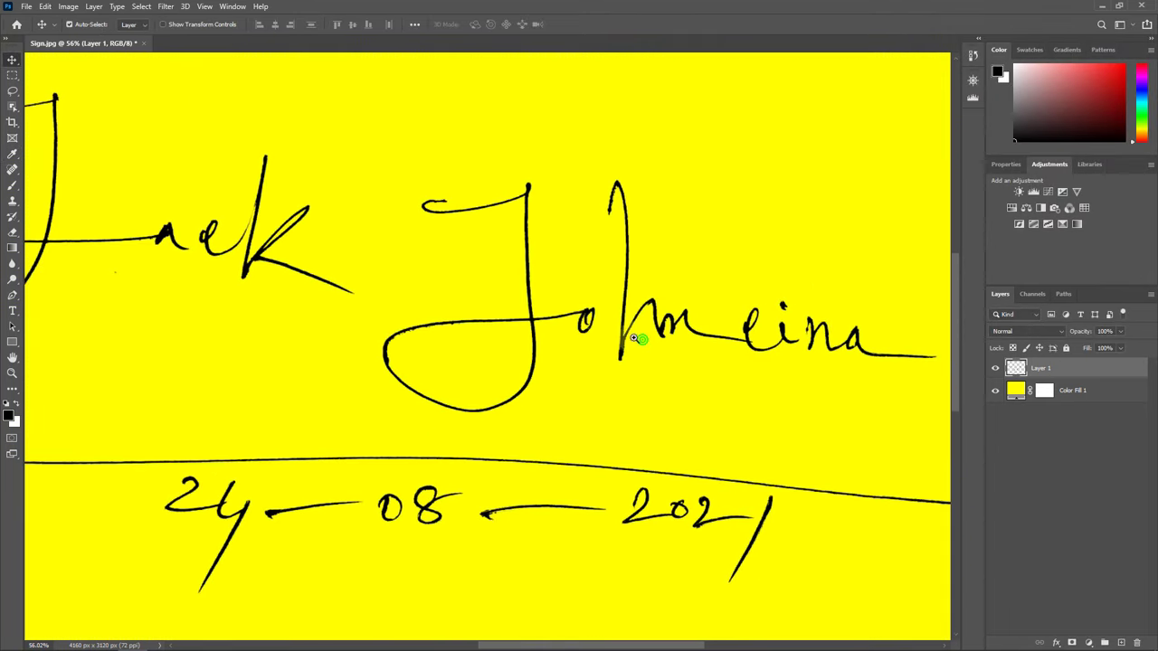
scroll(633, 338, "down", 1)
scroll(666, 333, "down", 2)
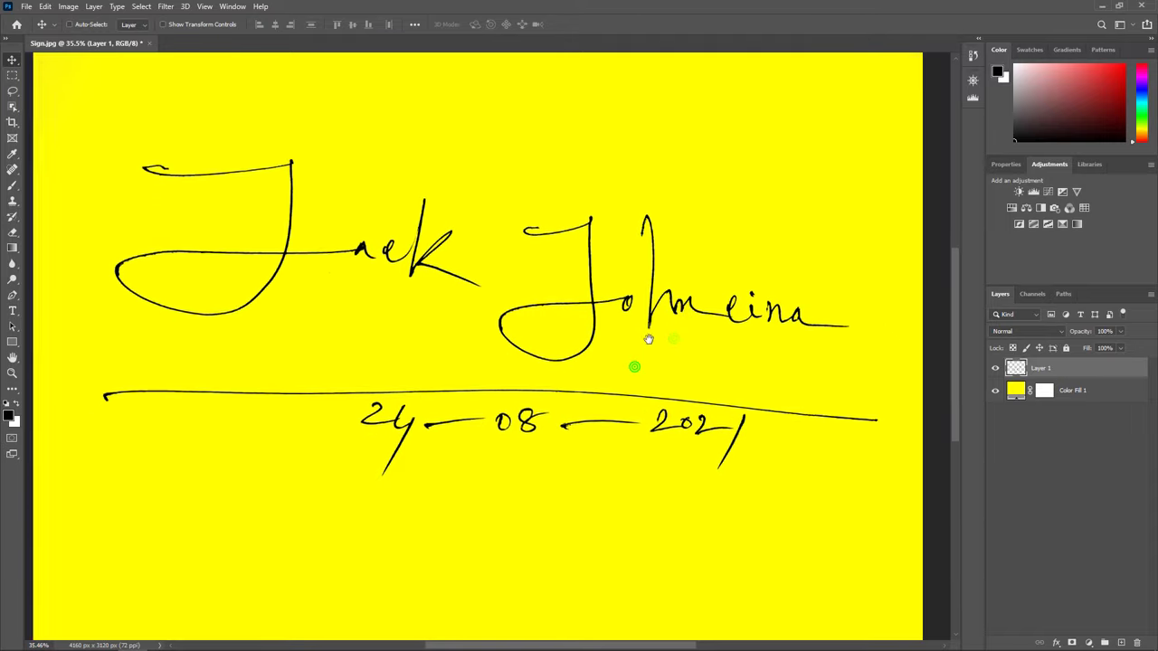